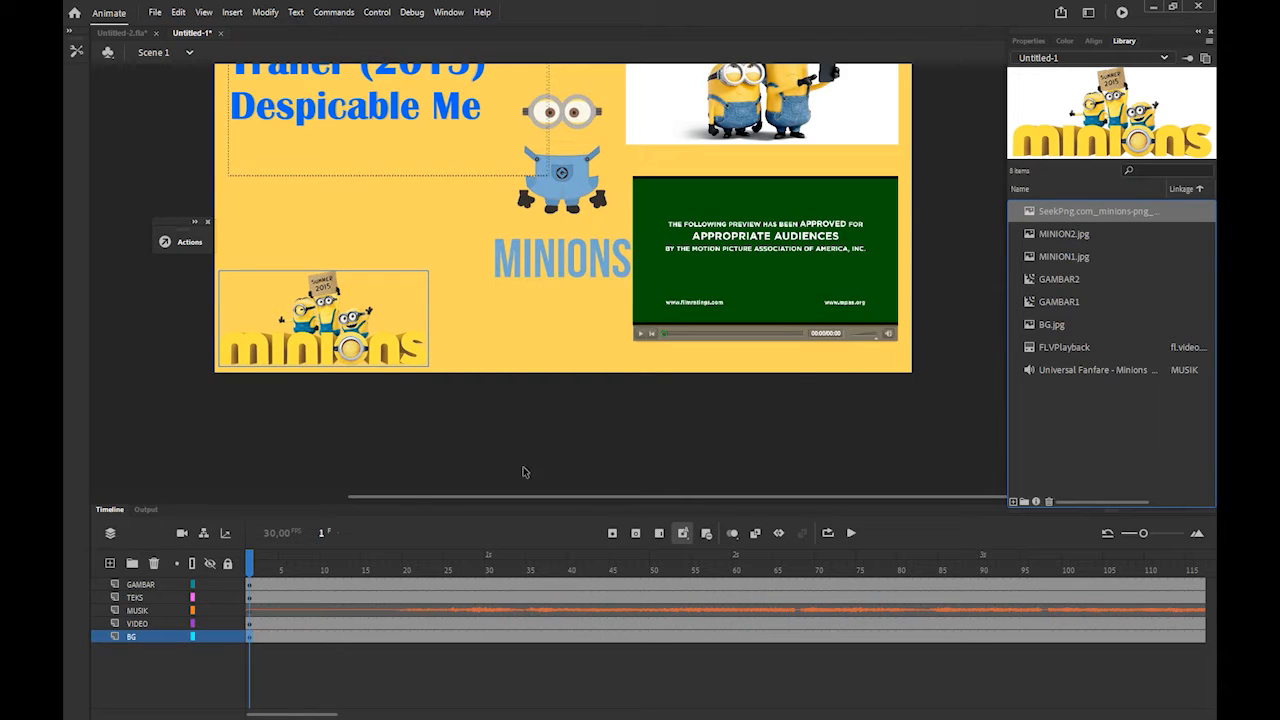
- Inspect the ActionScript linkage options in the properties of the Universal Fanfare sound used on the MUSIK layer
left_click(147, 606)
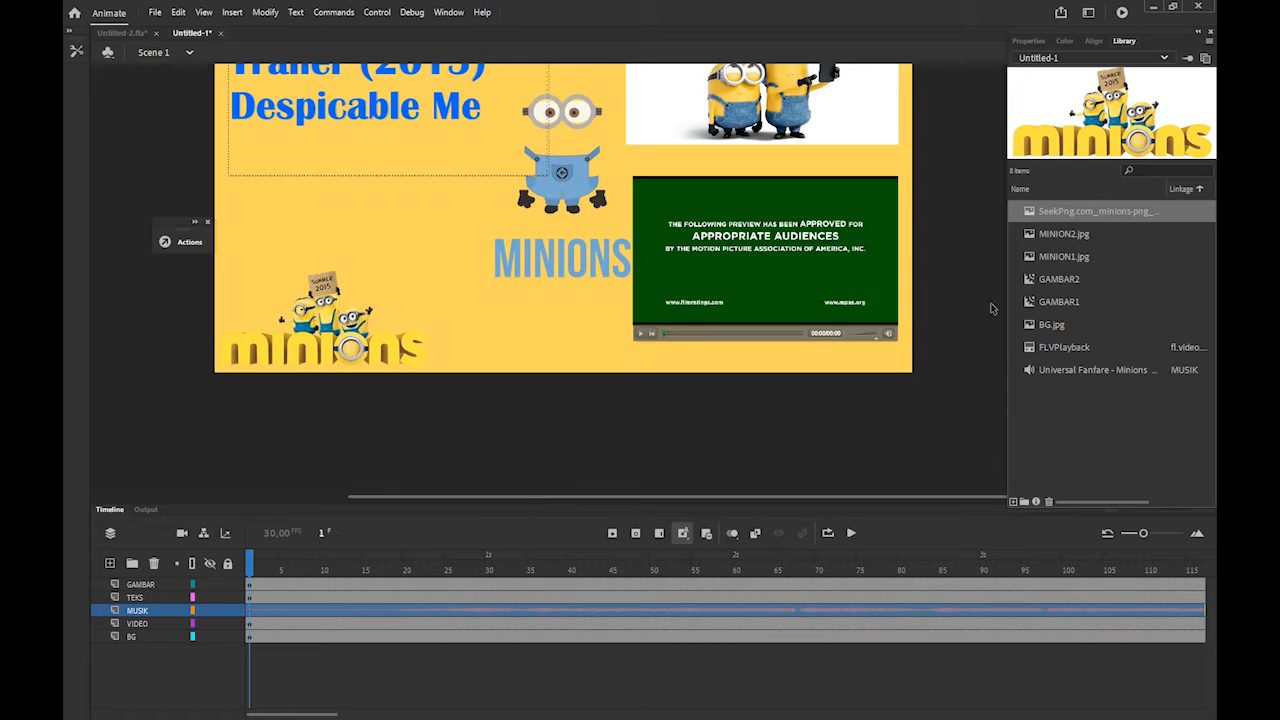
left_click(1067, 378)
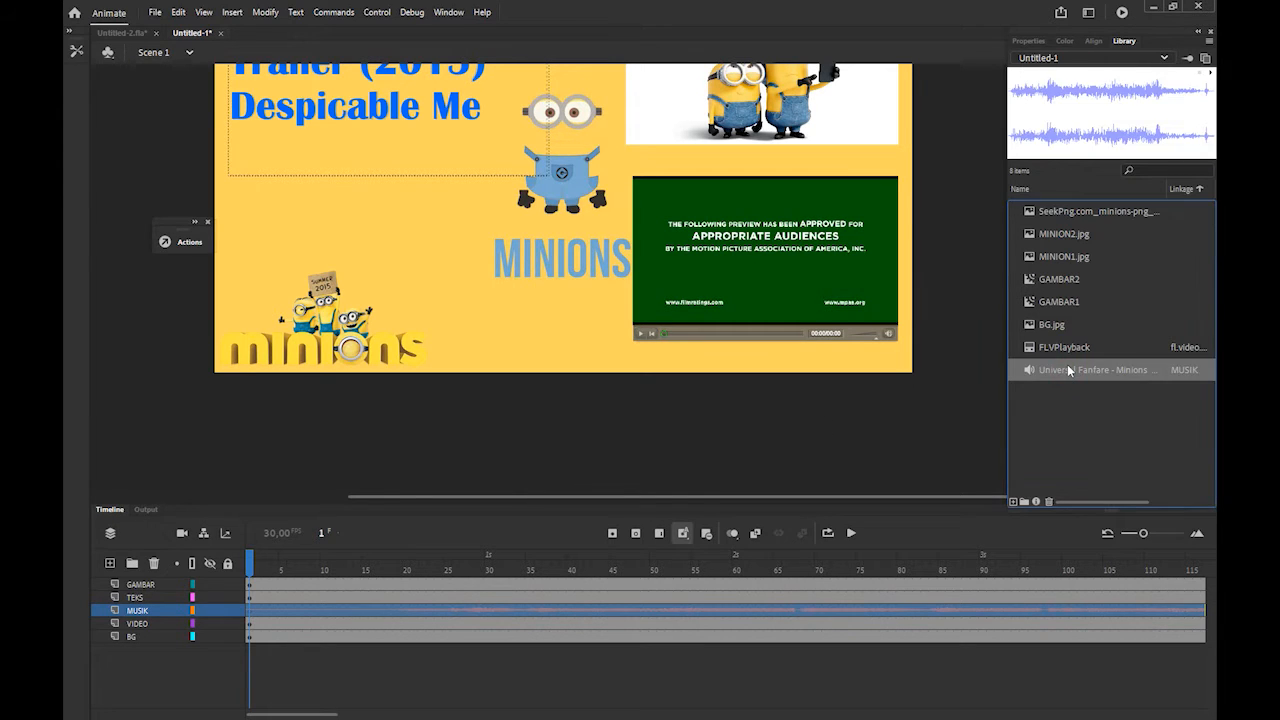
right_click(1068, 367)
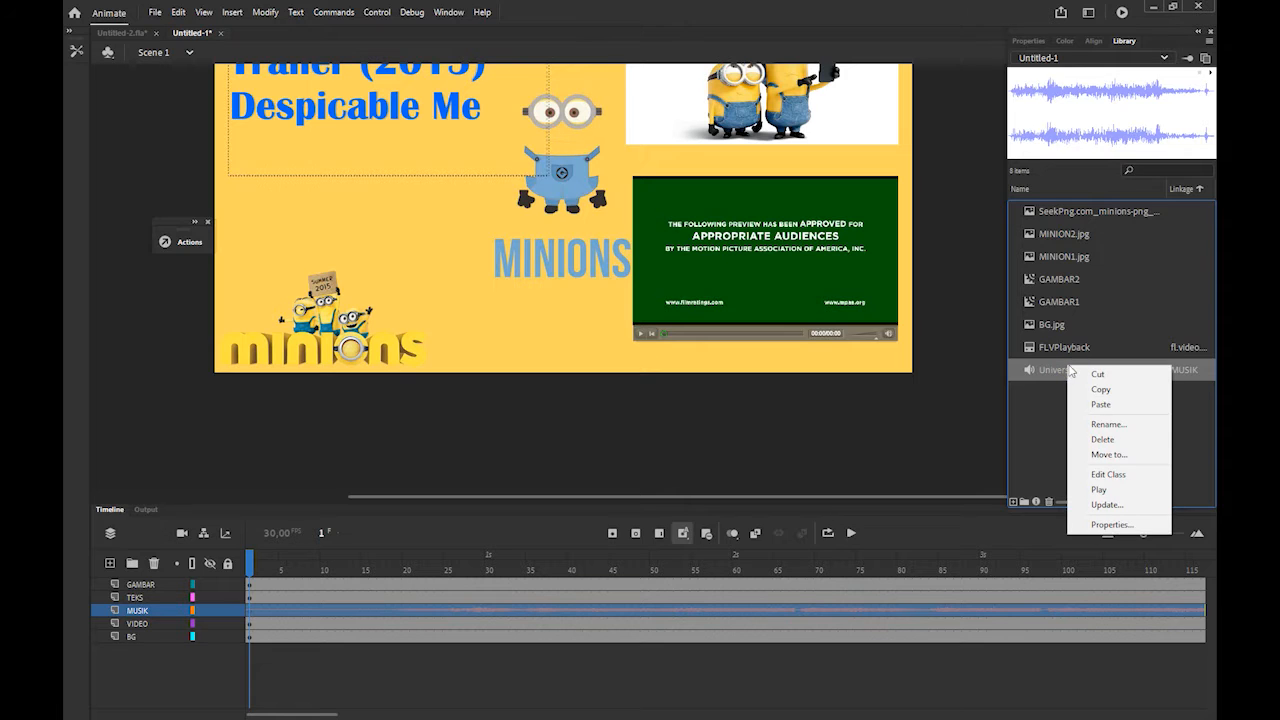
left_click(1108, 527)
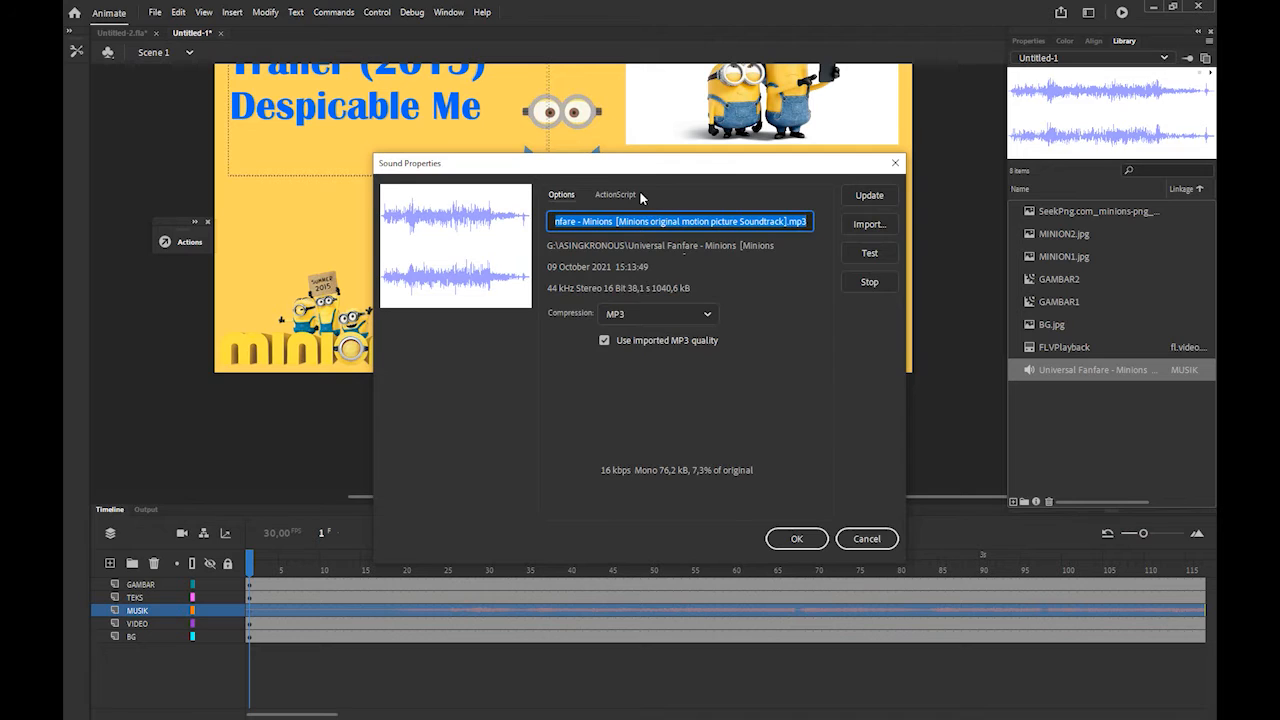
left_click(638, 195)
left_click(605, 240)
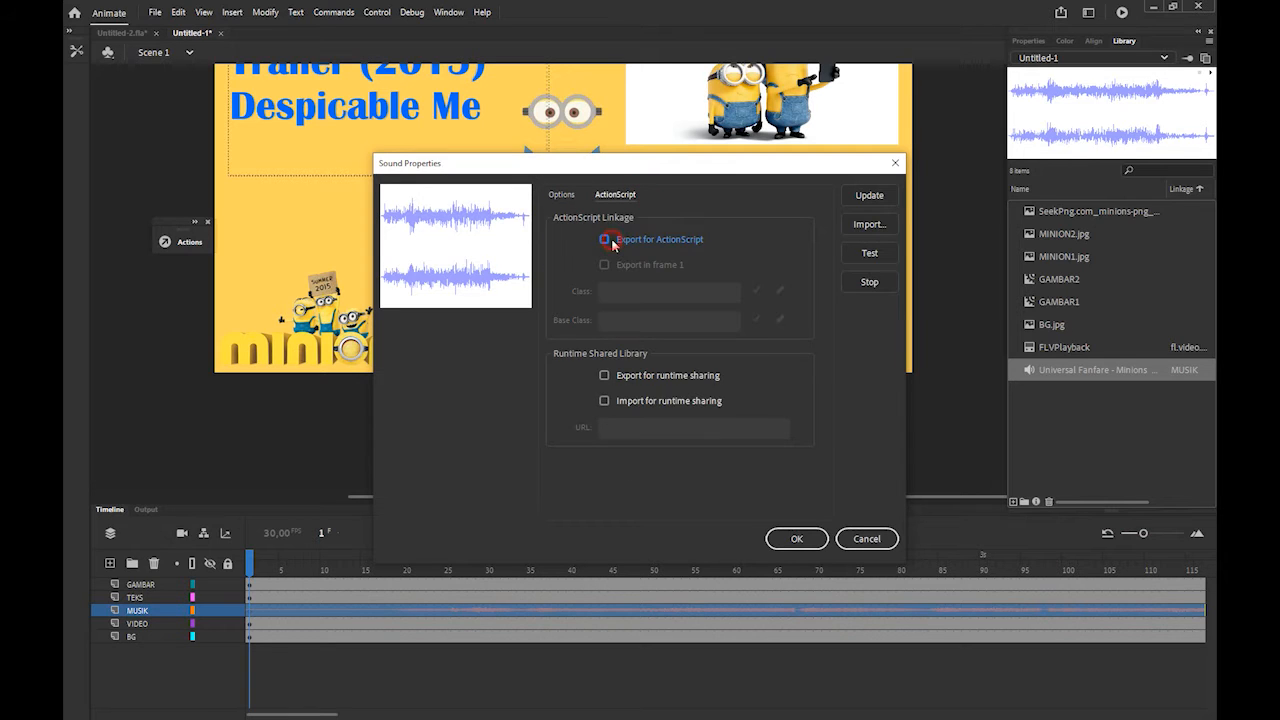
left_click(612, 242)
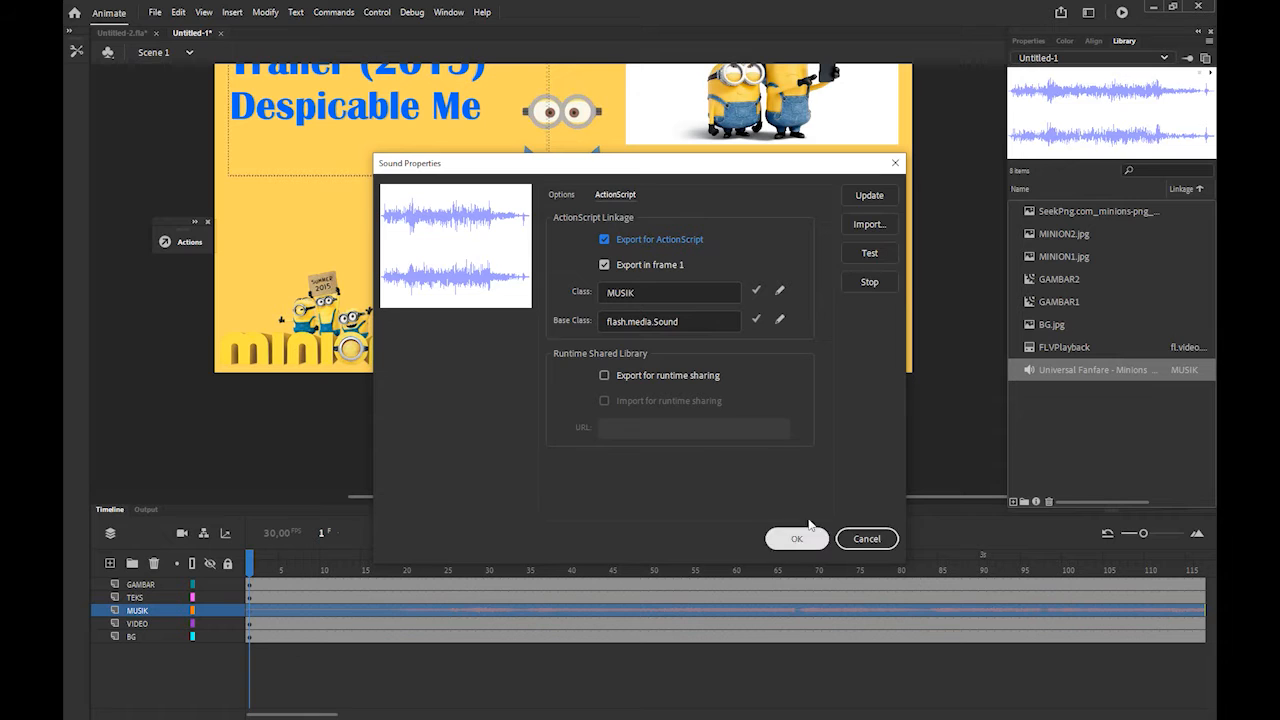
left_click(895, 163)
- Switch to Modul 1.pdf in the browser to read the timeline tree exercise, then return to Animate
left_click(1016, 371)
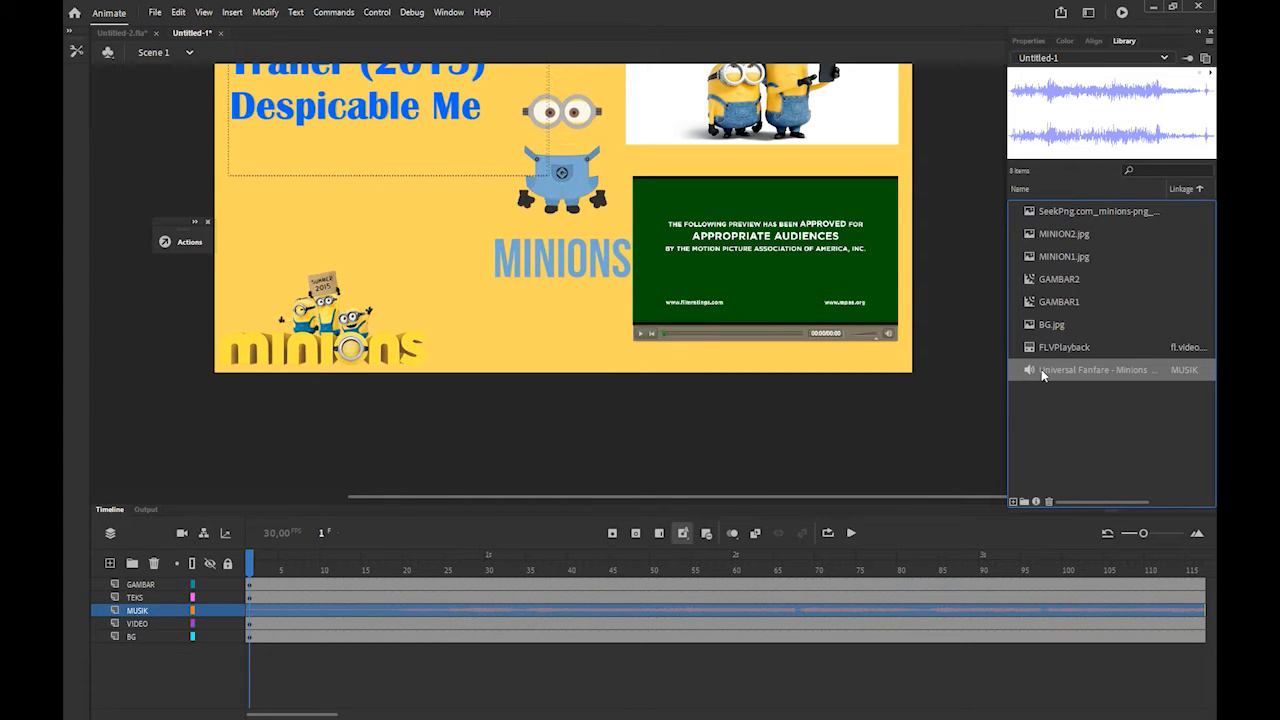
mouse_move(1042, 369)
left_mouse_down()
mouse_move(903, 366)
mouse_move(505, 162)
mouse_move(463, 190)
mouse_move(1027, 325)
mouse_move(1042, 374)
left_mouse_up()
left_click(275, 665)
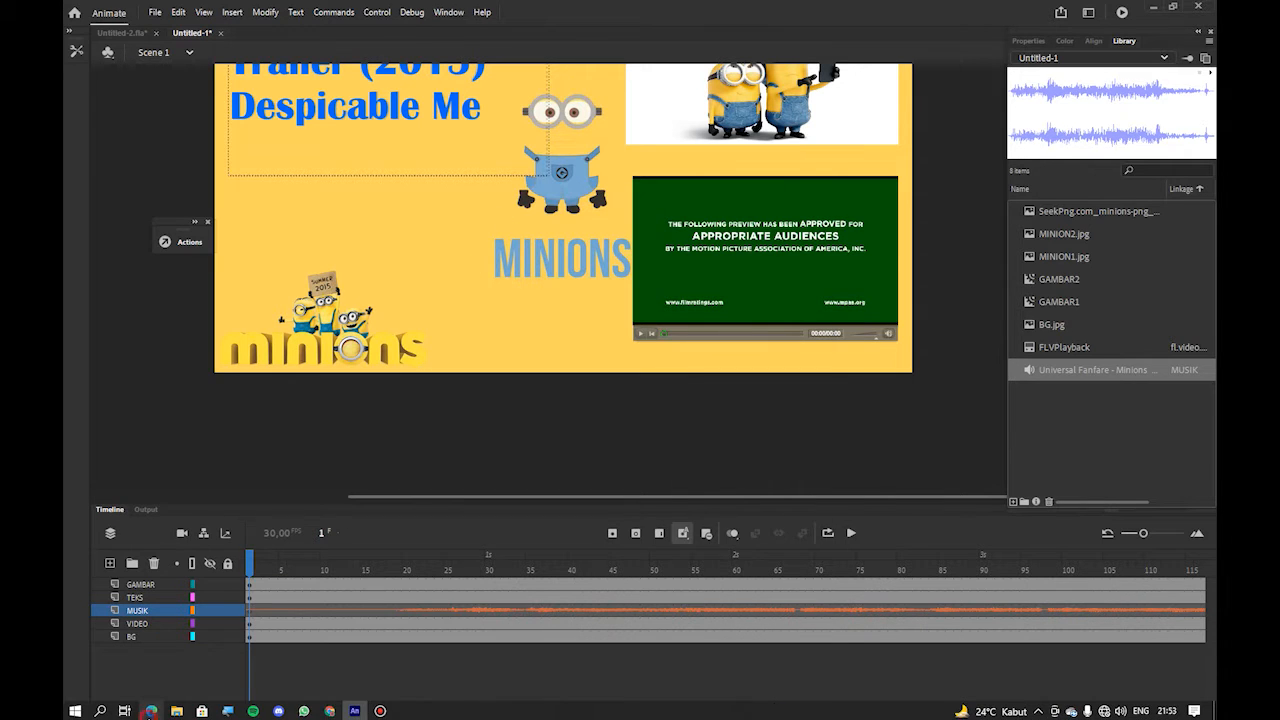
left_click(150, 711)
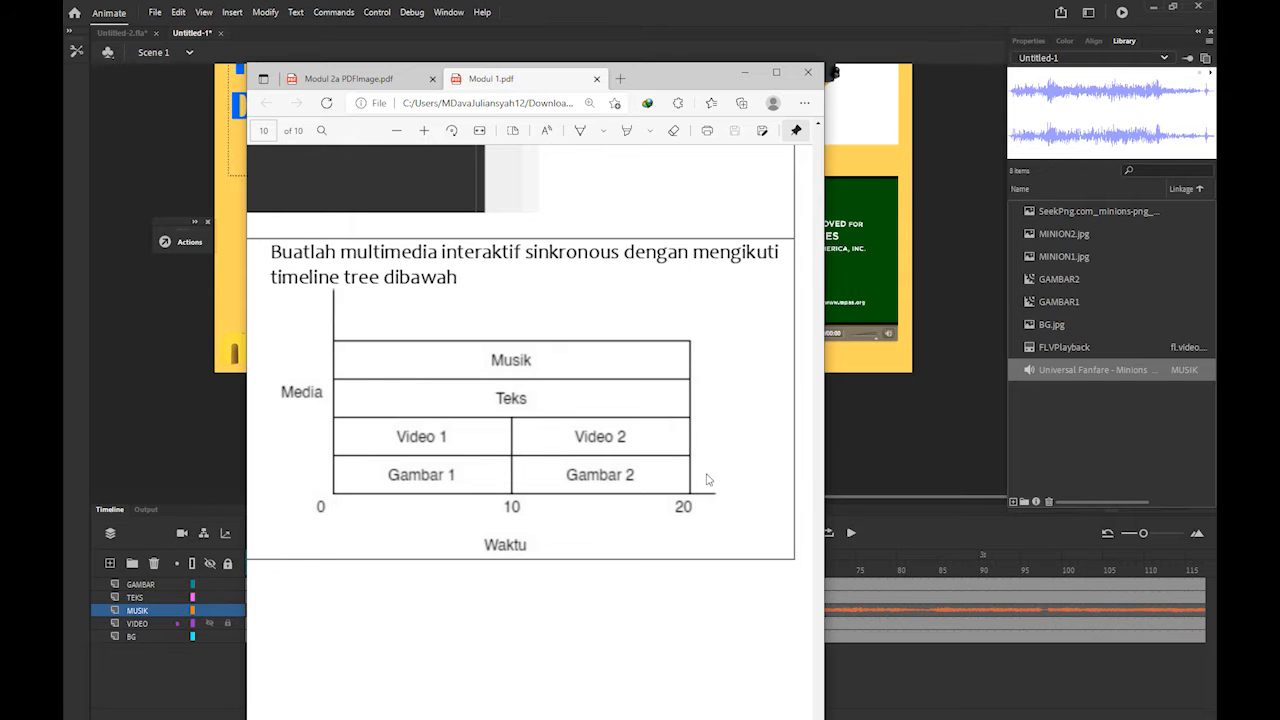
left_click(743, 73)
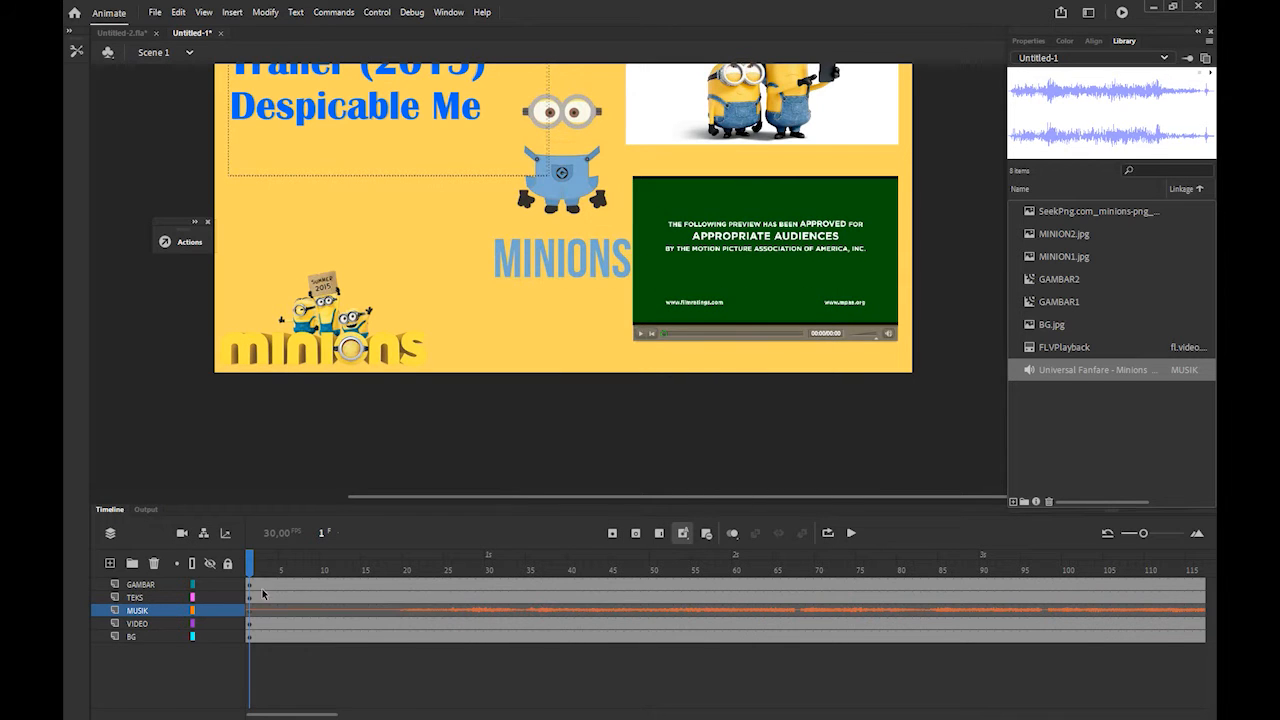
- Go to frame 600 of the MUSIK layer and view the frame commands available there
left_click(258, 609)
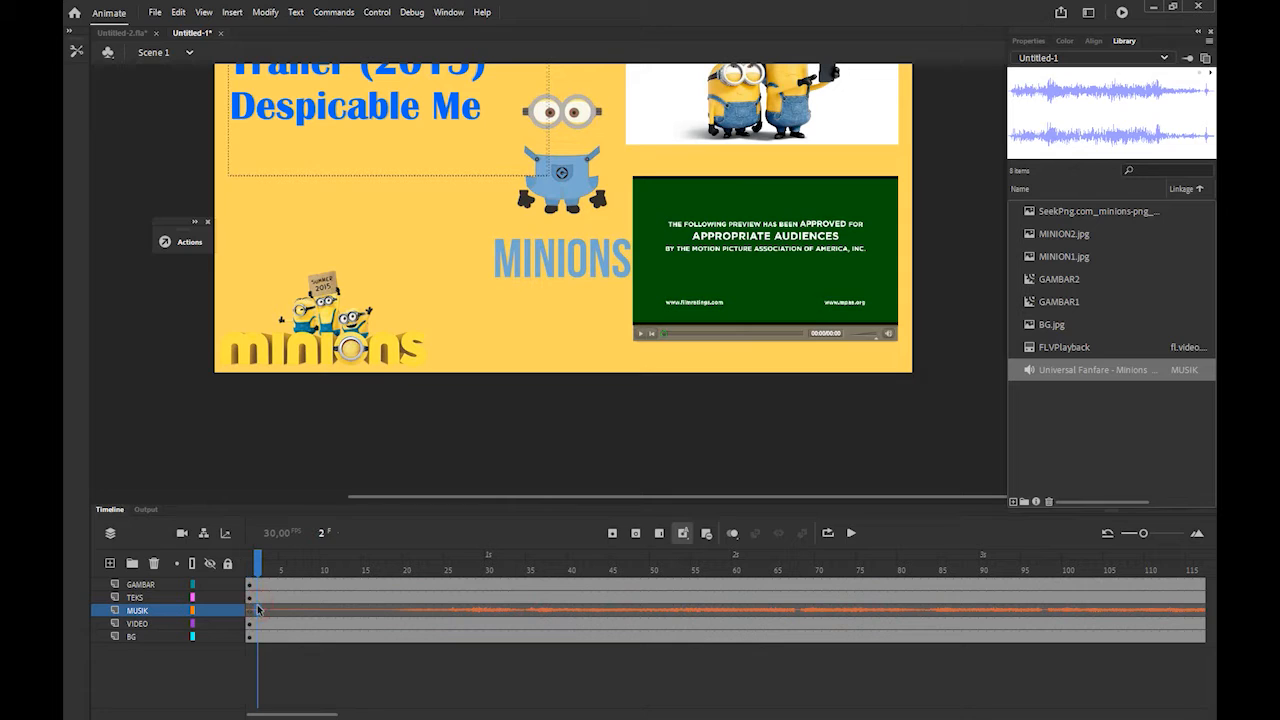
left_click_drag(257, 604, 1190, 612)
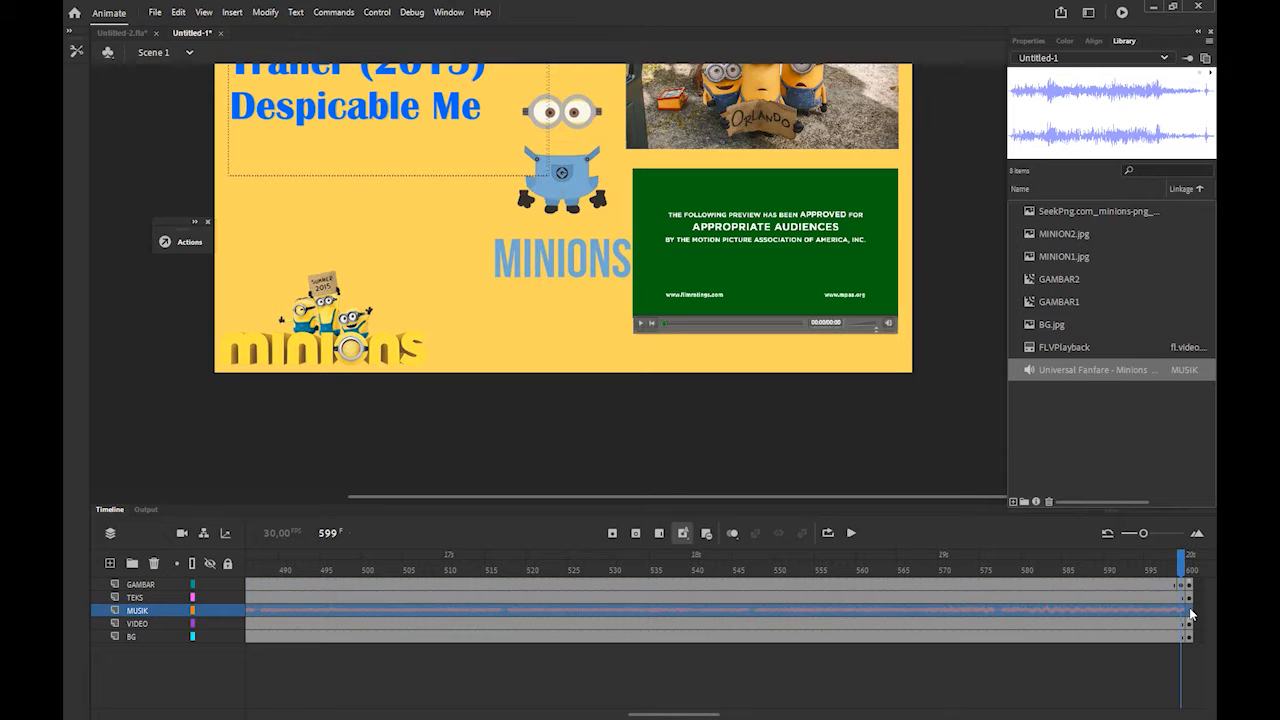
left_click(1190, 612)
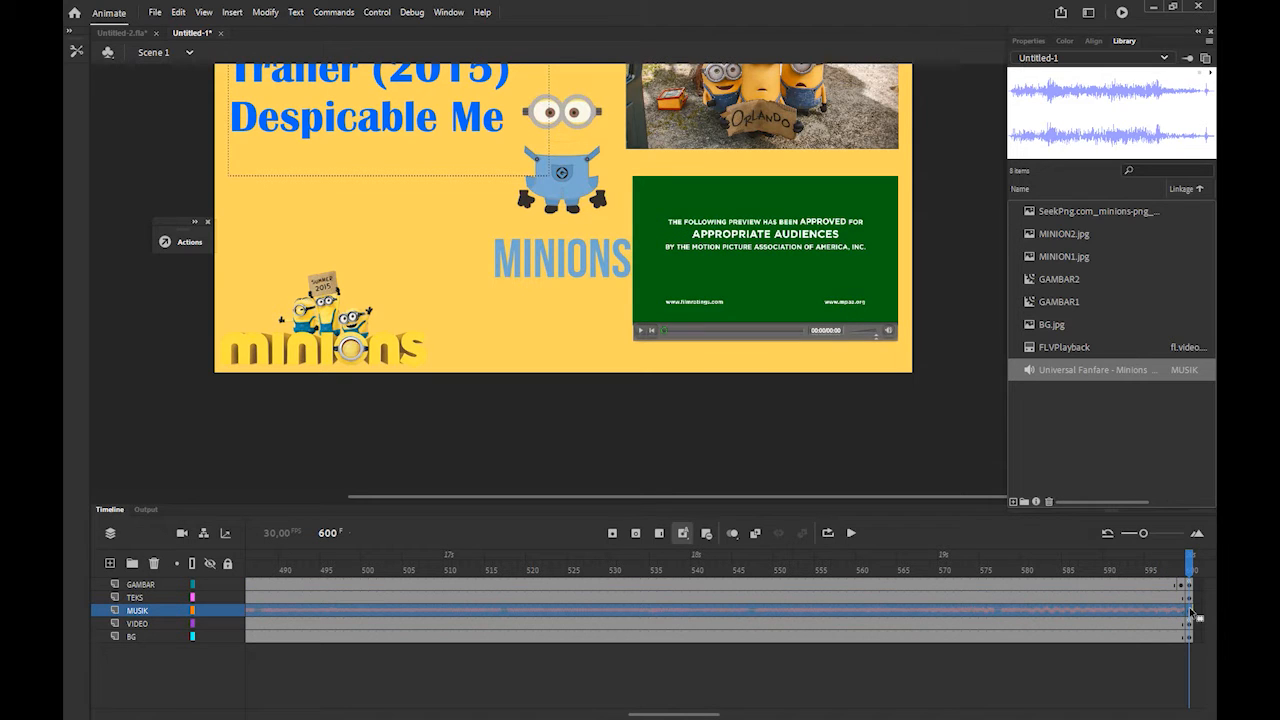
right_click(1189, 609)
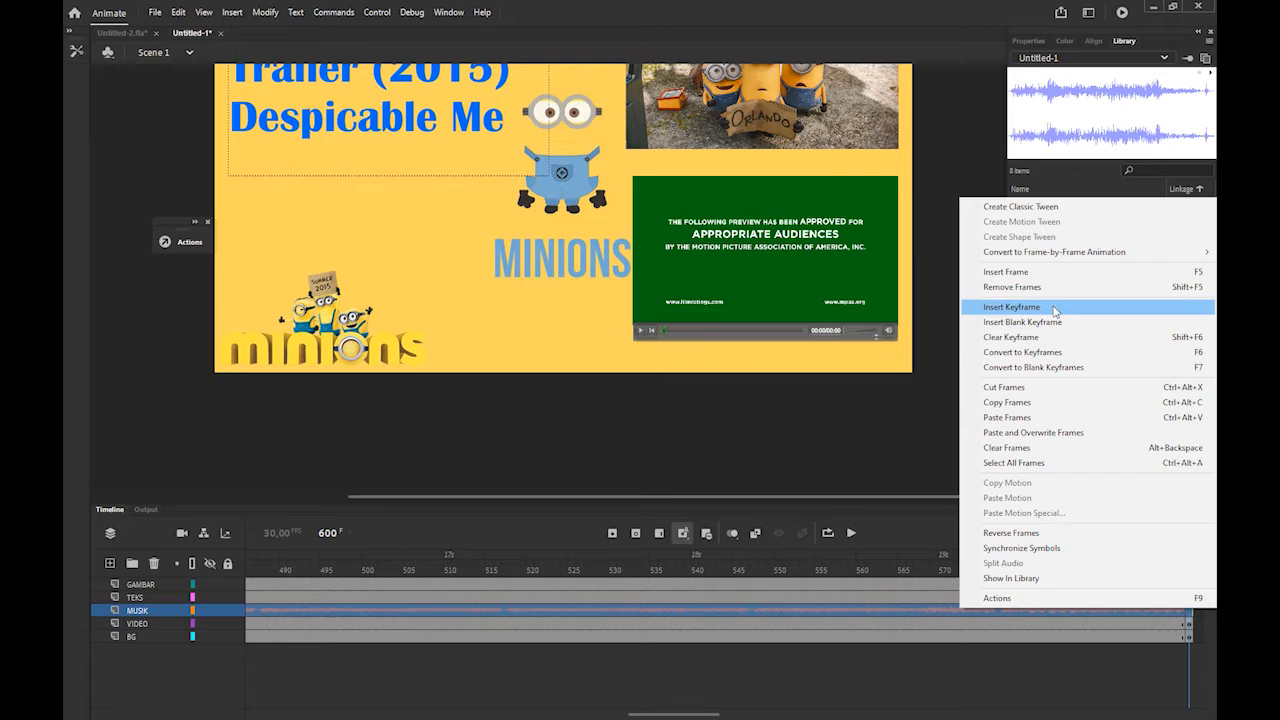
left_click(905, 450)
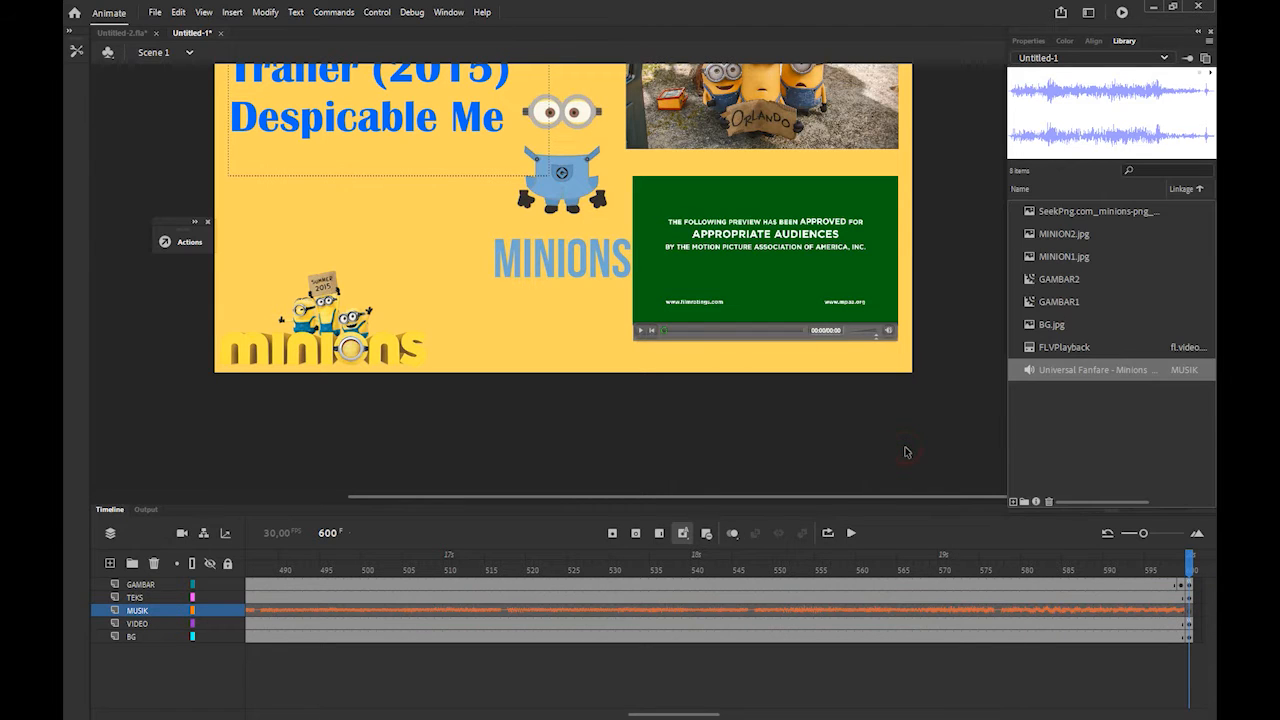
- Place MINION1.jpg from the library on the stage in the GAMBAR layer
left_click(158, 580)
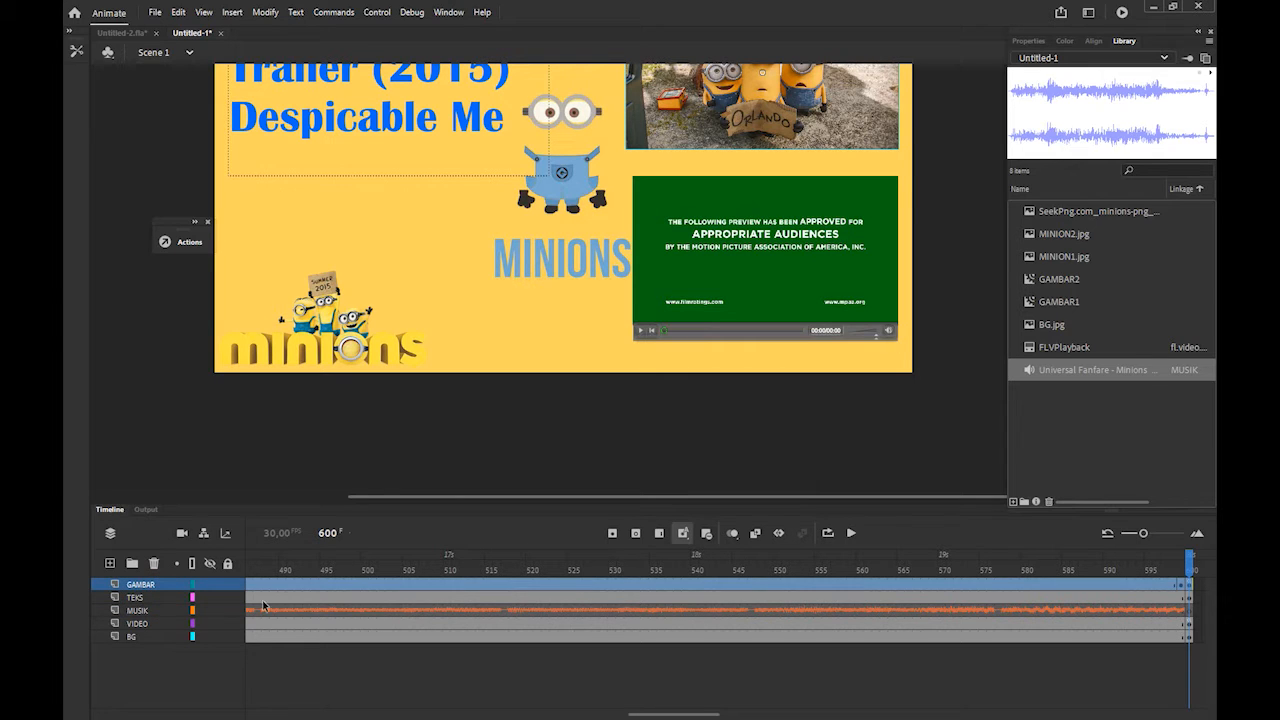
left_click(213, 684)
left_click_drag(640, 714, 257, 714)
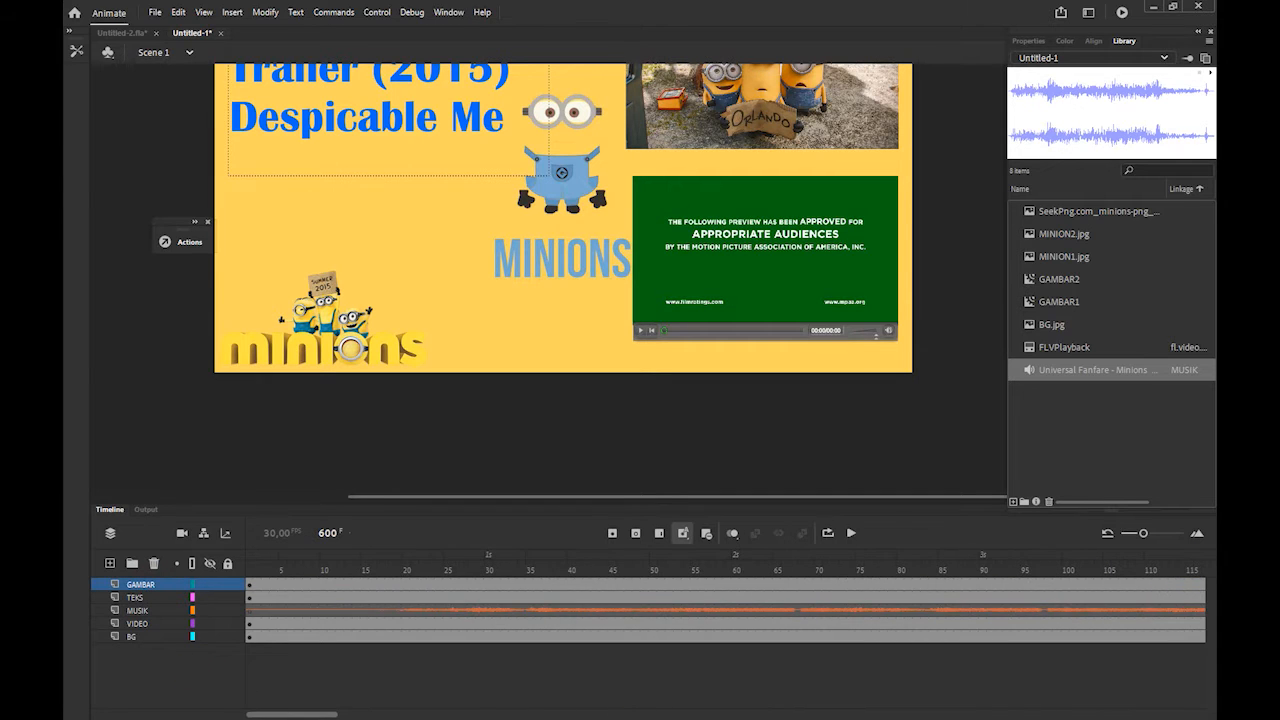
left_click(1040, 42)
left_click(1117, 41)
left_click(1040, 258)
left_click(1042, 234)
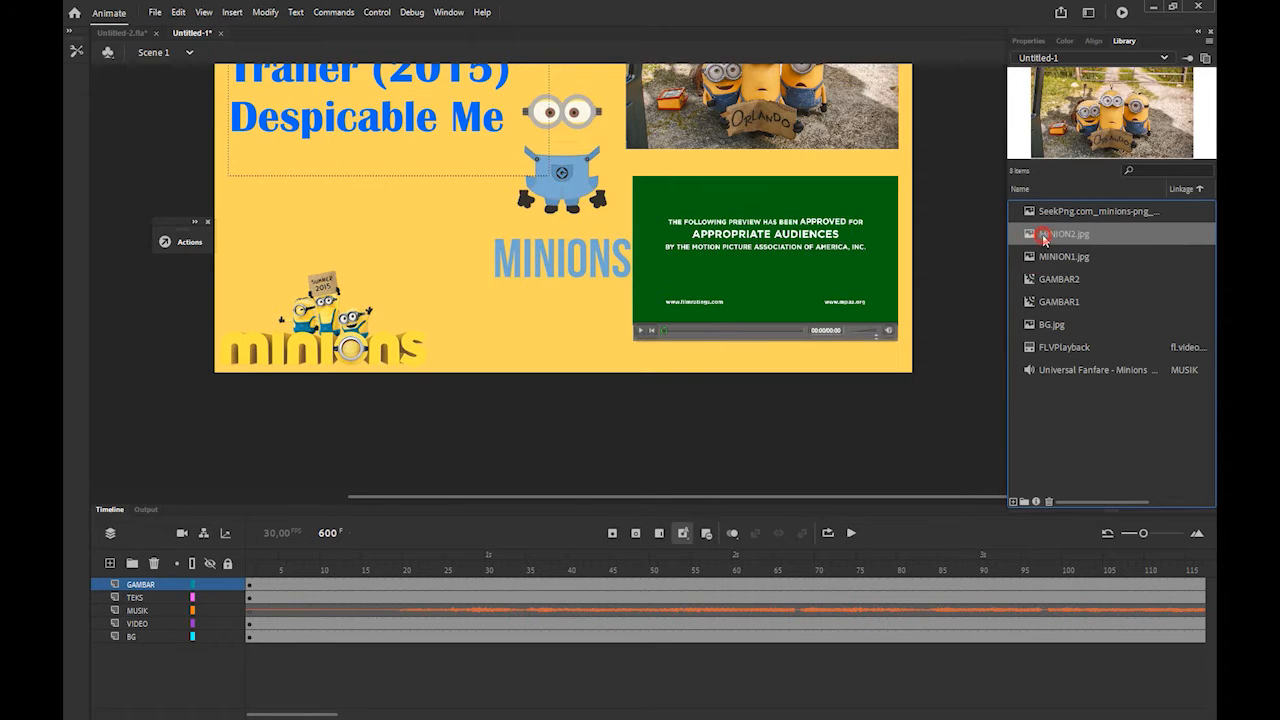
left_click(1046, 257)
left_click(1053, 236)
left_click(1055, 257)
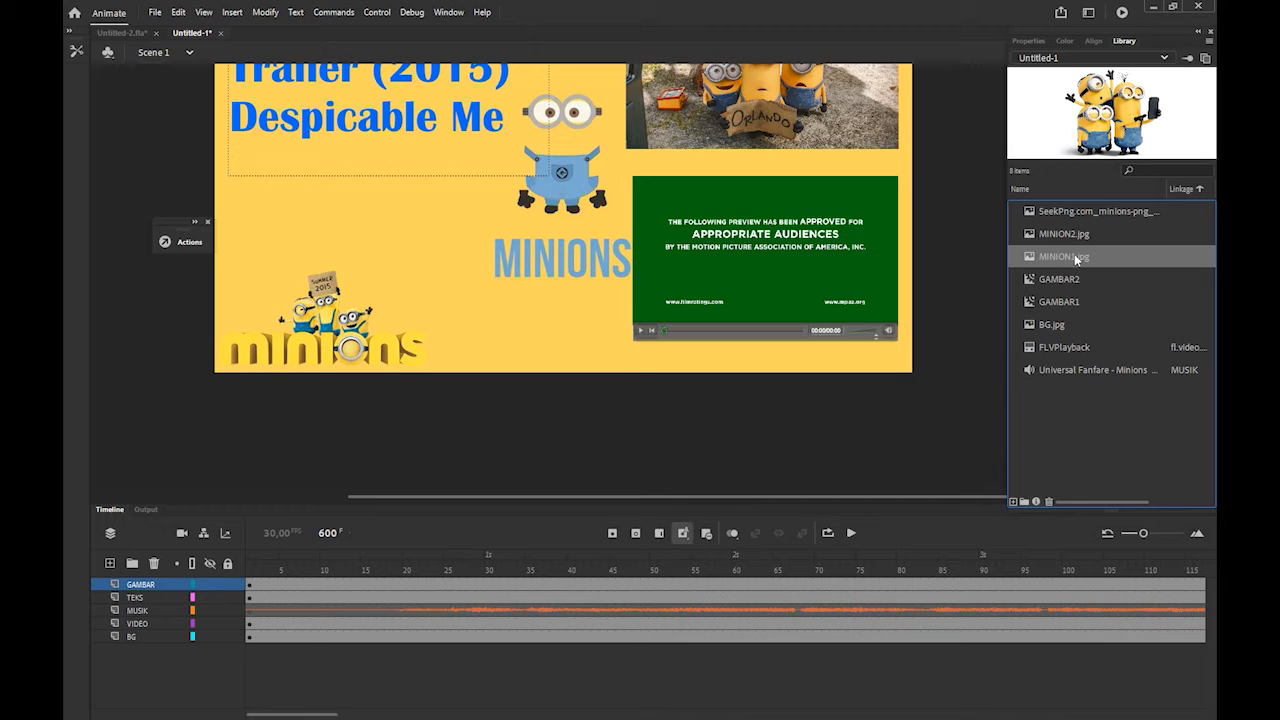
left_click_drag(1075, 257, 631, 230)
left_click_drag(566, 224, 566, 224)
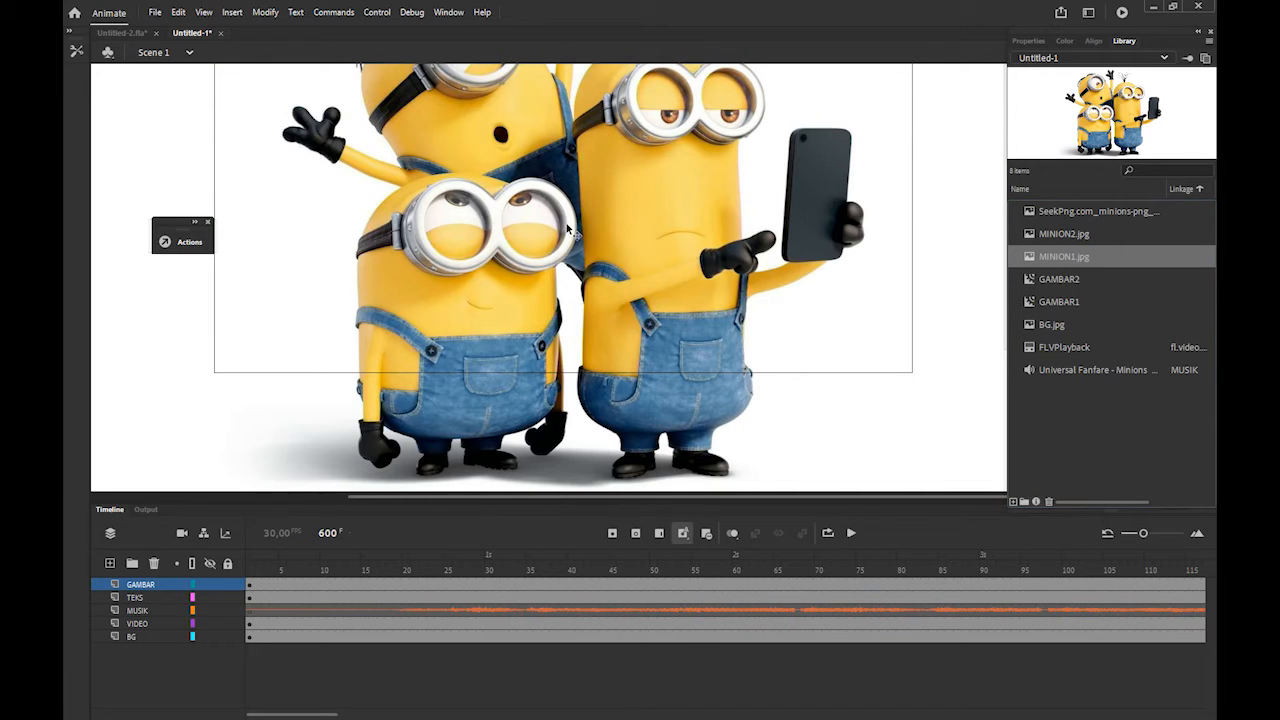
- Try to convert the placed MINION1.jpg bitmap to a Movie Clip symbol
left_click(1020, 42)
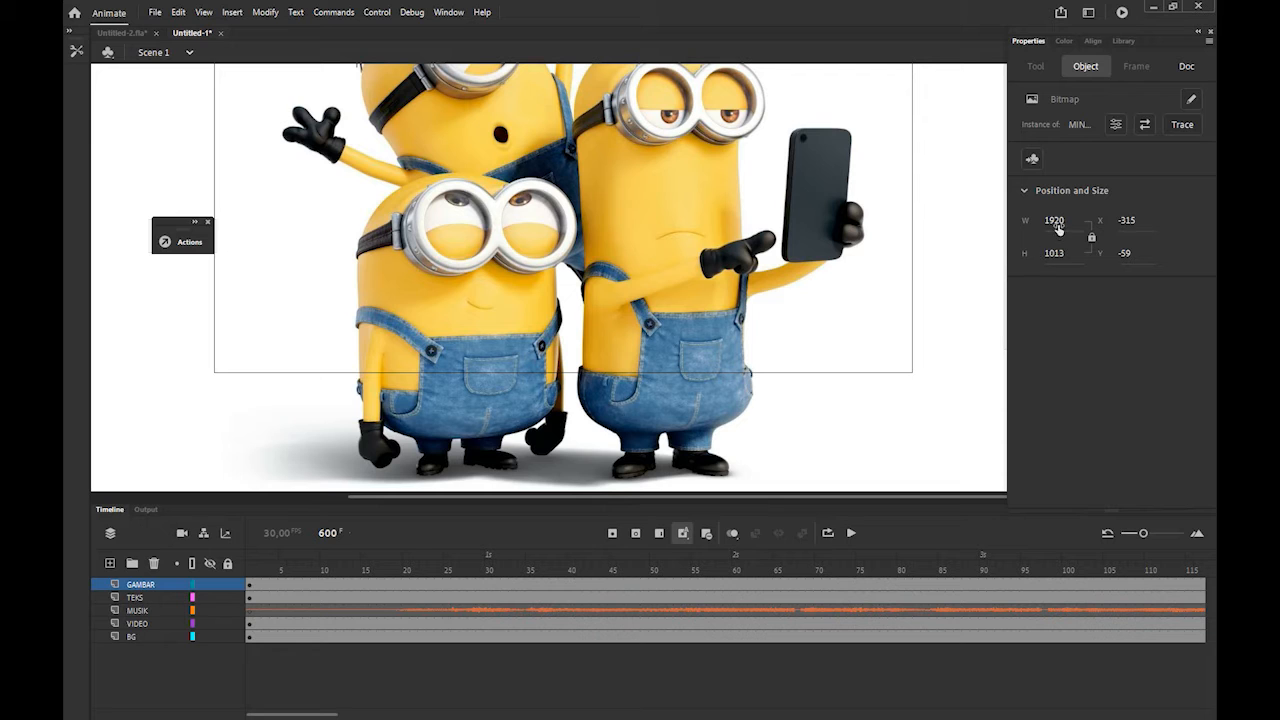
right_click(540, 229)
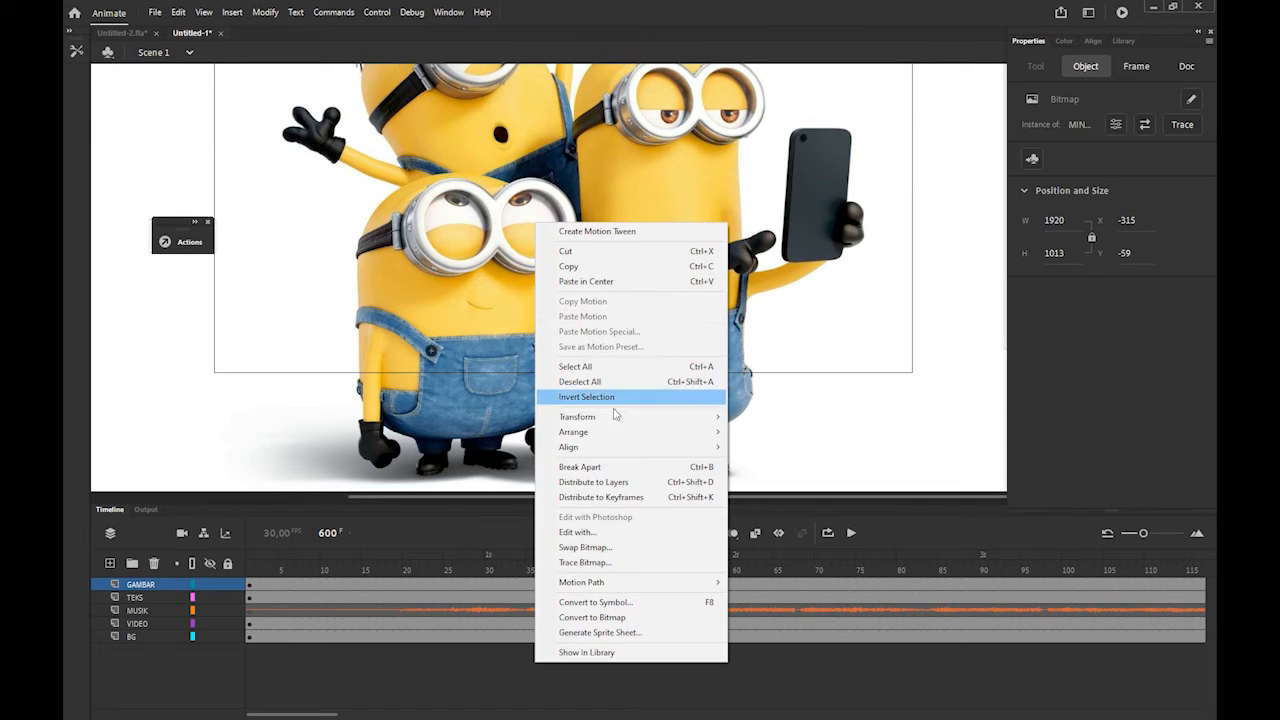
left_click(591, 602)
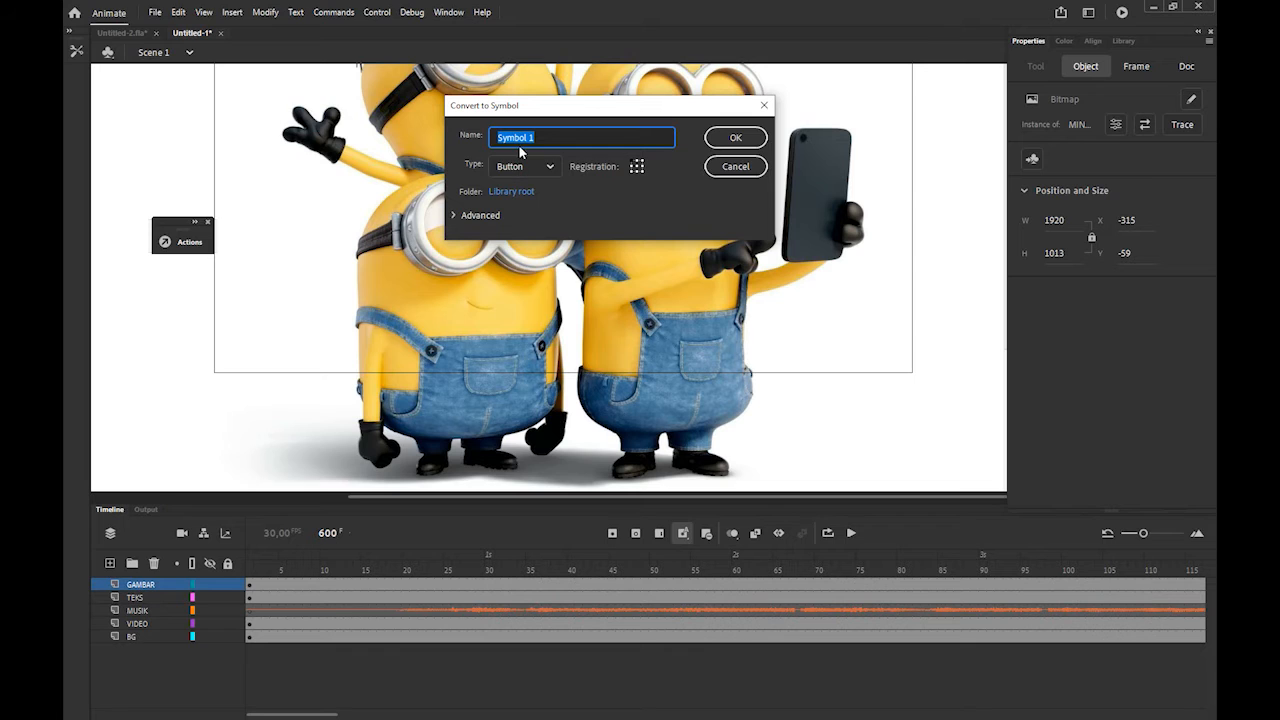
left_click(525, 169)
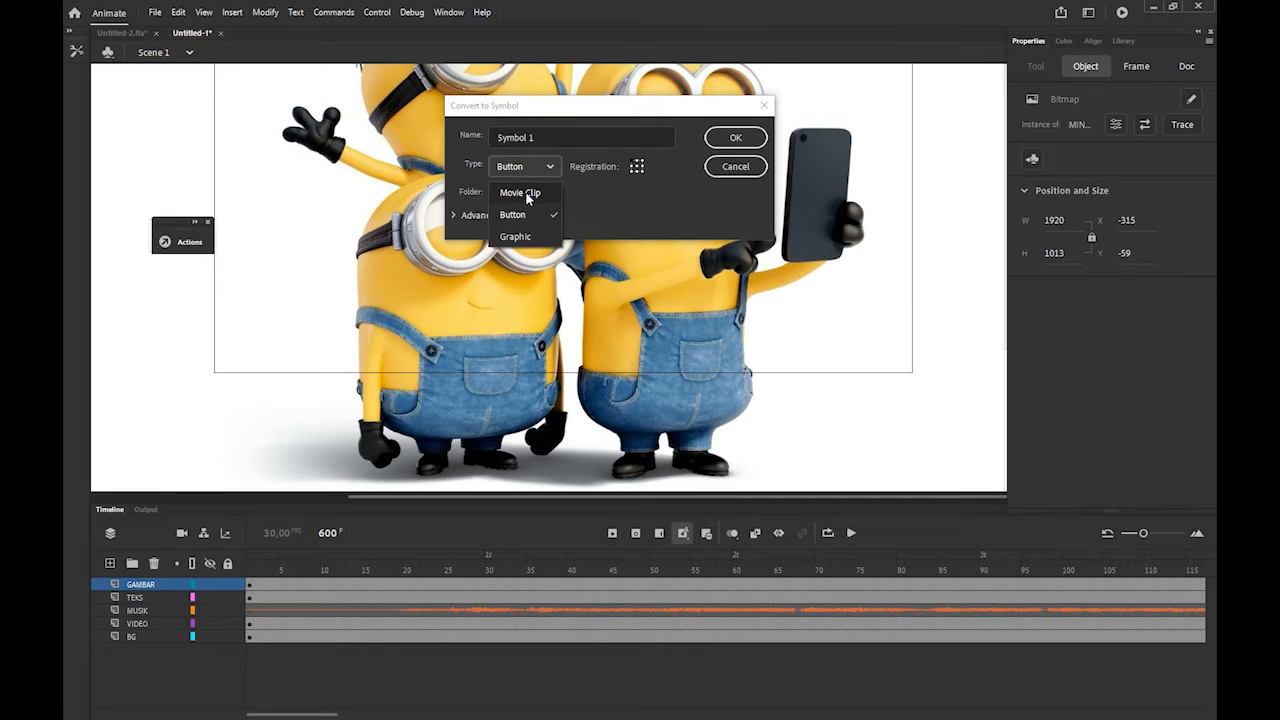
left_click(527, 194)
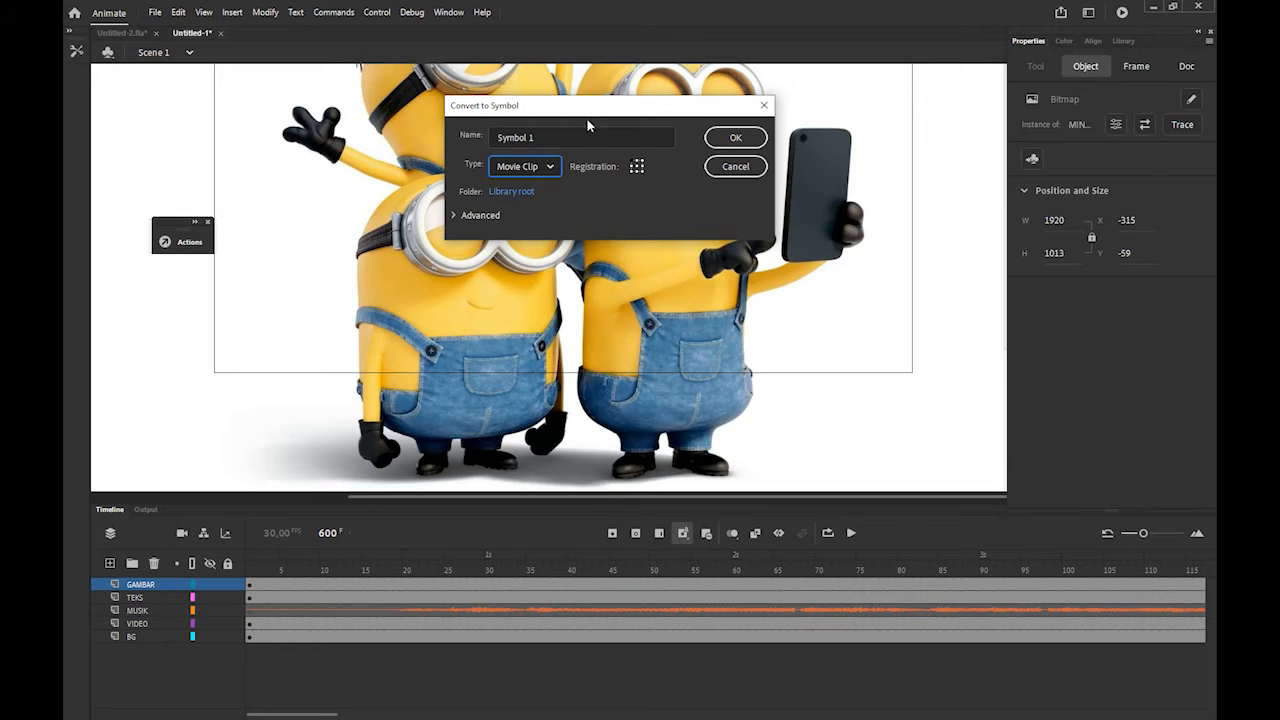
left_click(763, 106)
- Delete the oversized MINION1.jpg bitmap from the stage
right_click(766, 157)
left_click(566, 187)
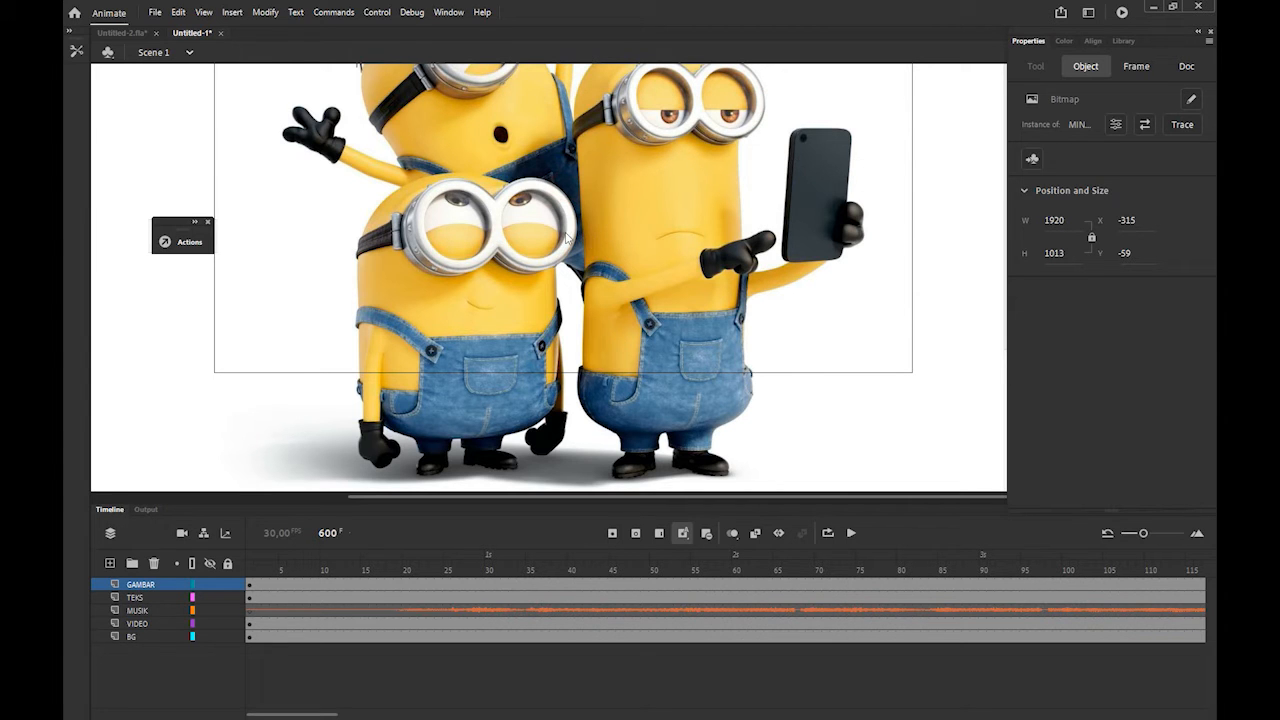
key("Delete")
scroll(620, 265, "up", 3)
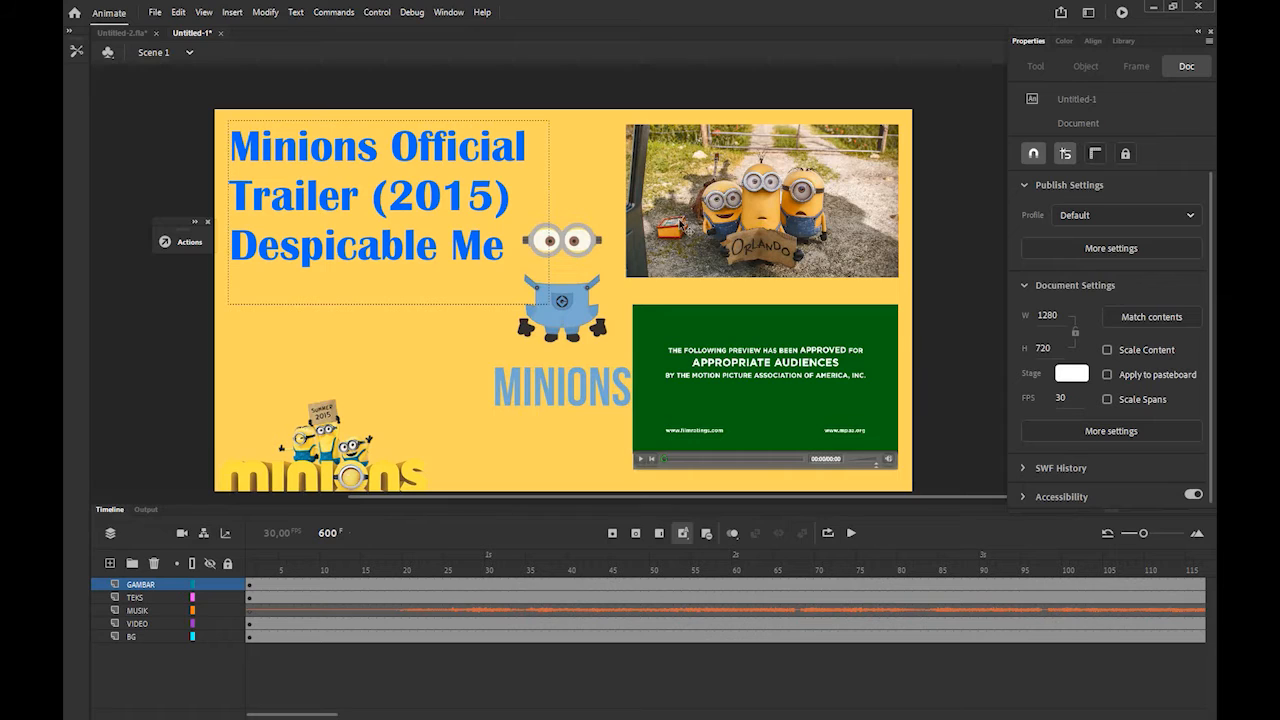
- Re-enter MINION2 as the instance name of the GAMBAR2 movie clip above the video
left_click(715, 178)
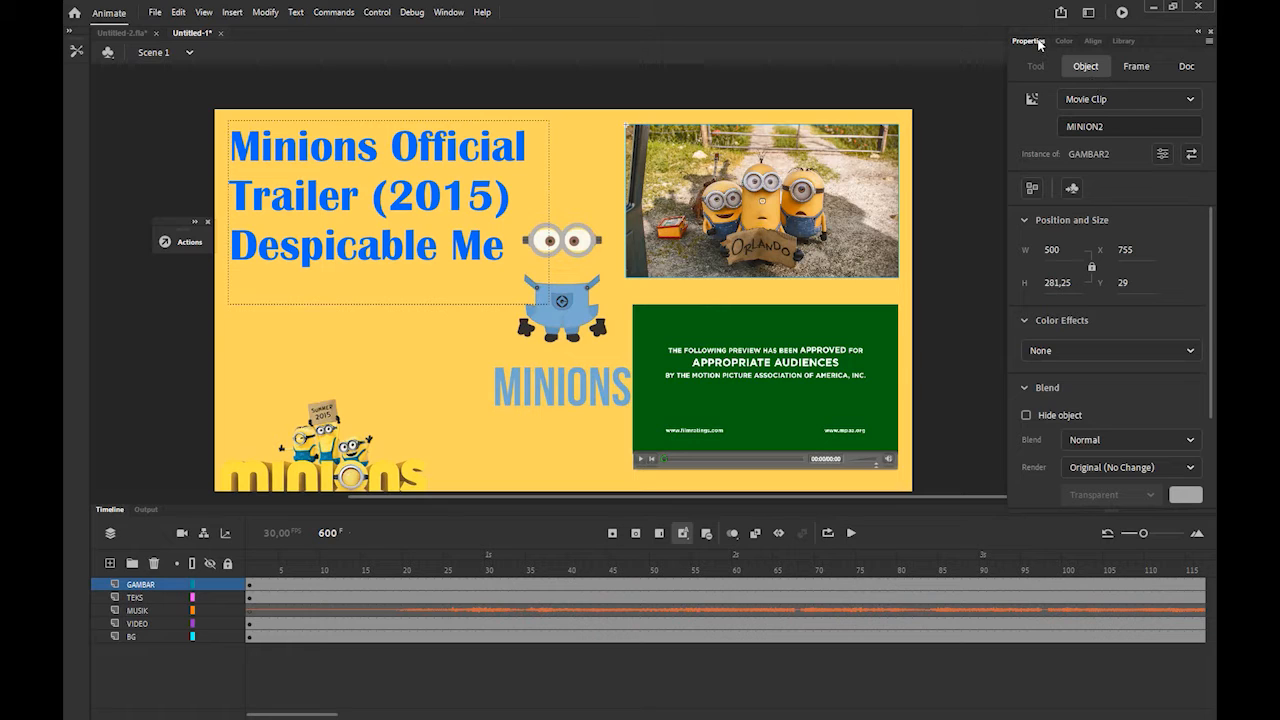
left_click(1104, 124)
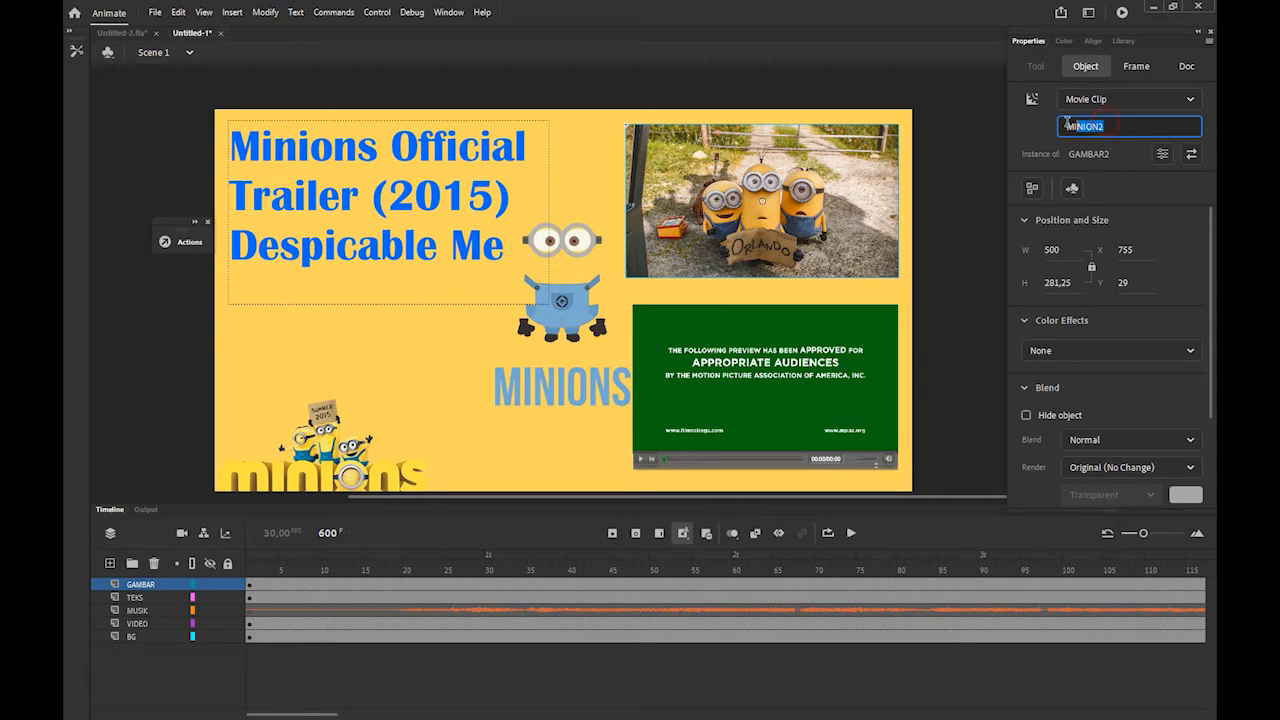
key("BackSpace")
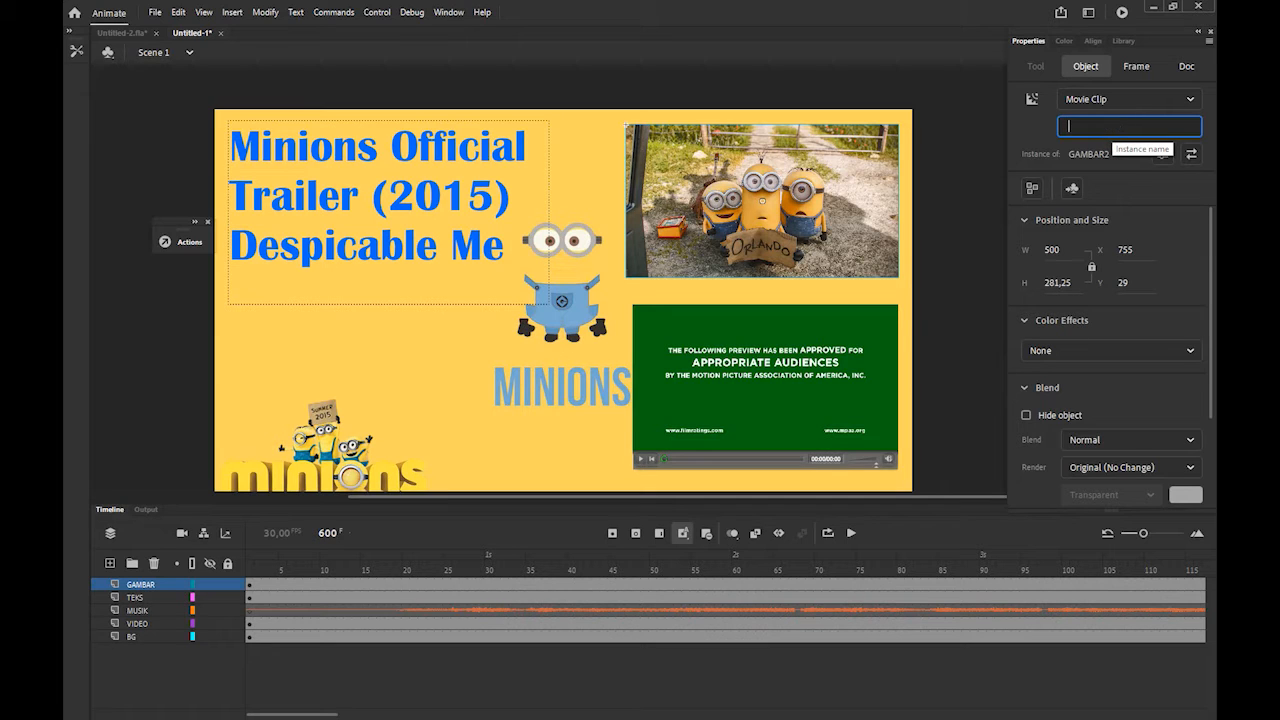
type("MINION2")
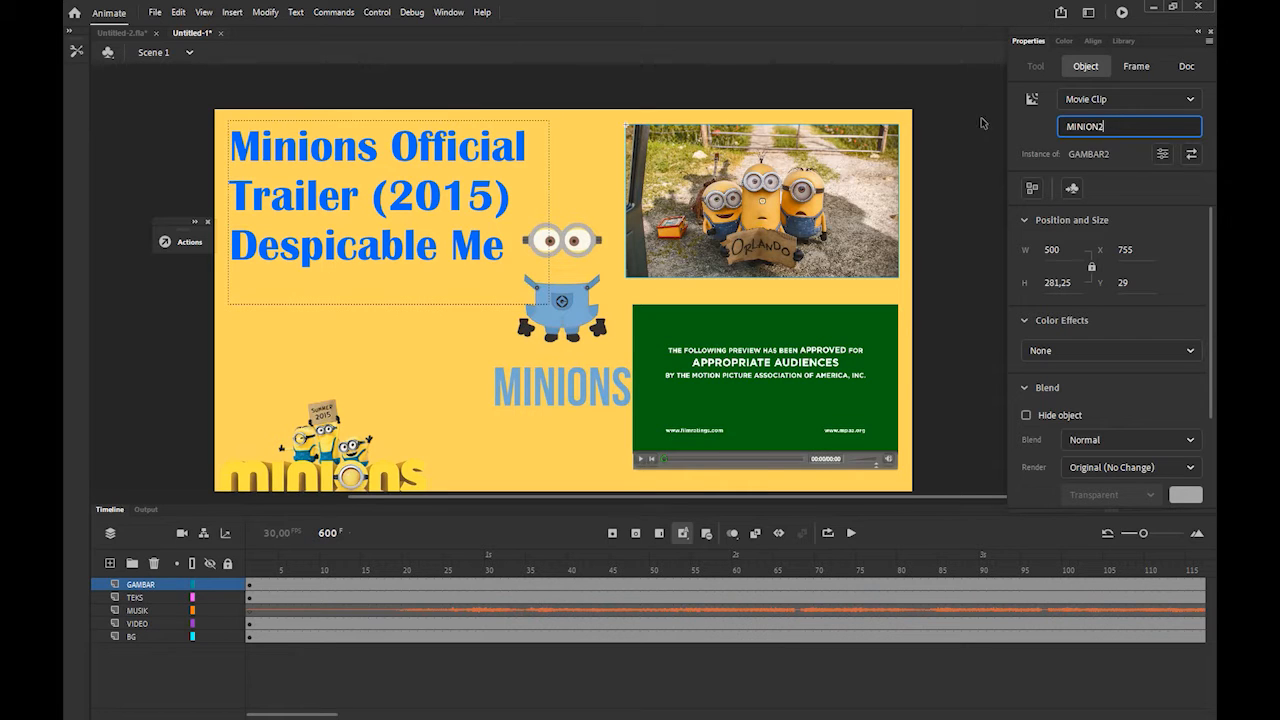
left_click(984, 152)
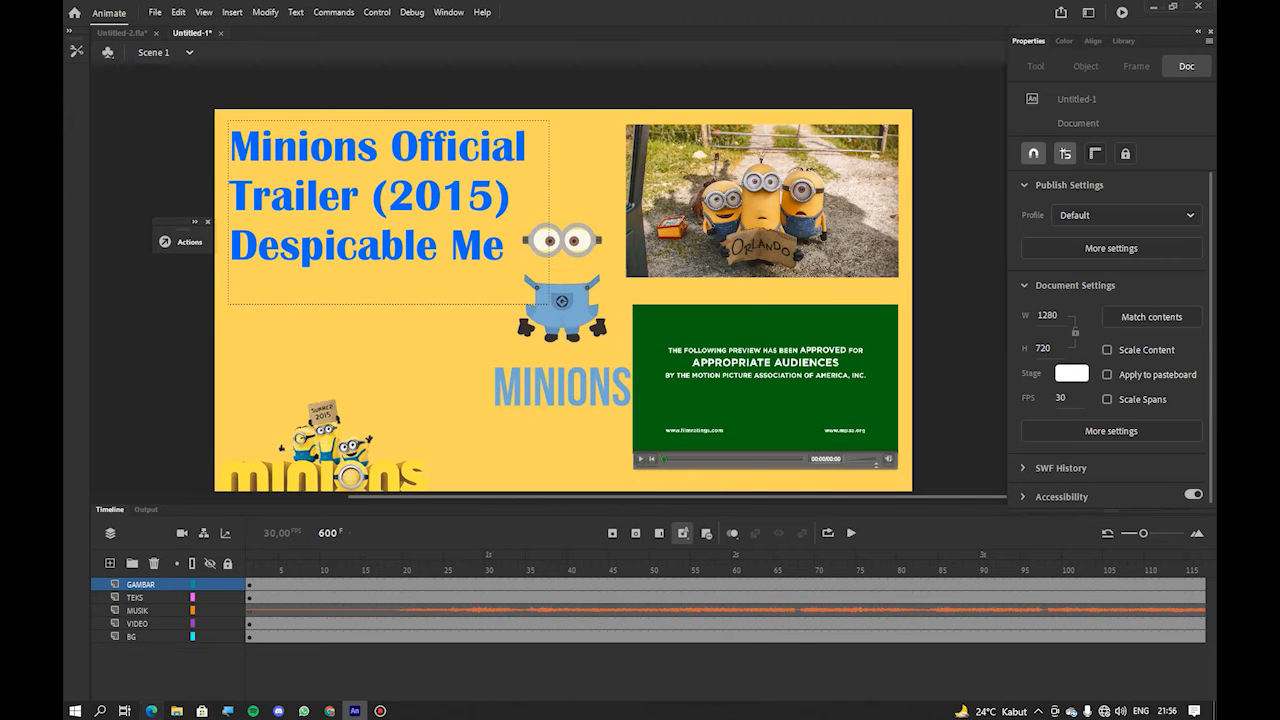
- Check the picture and video timing in the PDF's timeline tree, then return to the Animate project
left_click(151, 710)
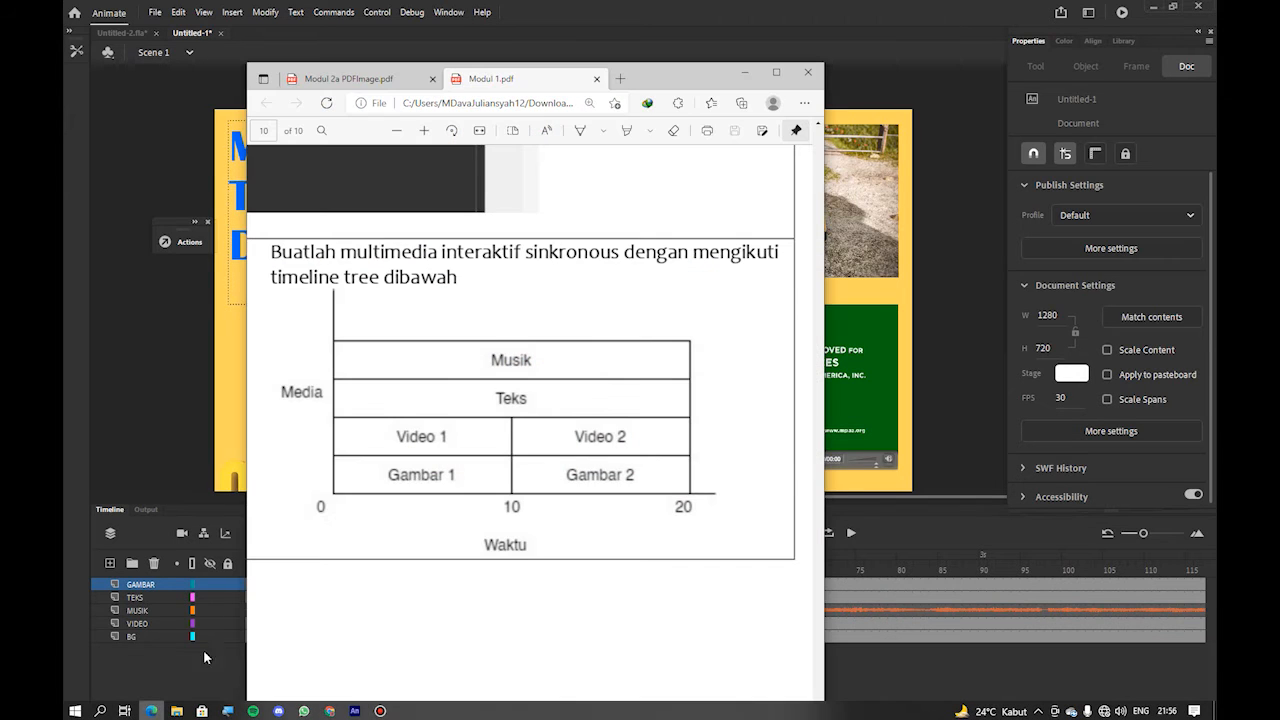
left_click(337, 507)
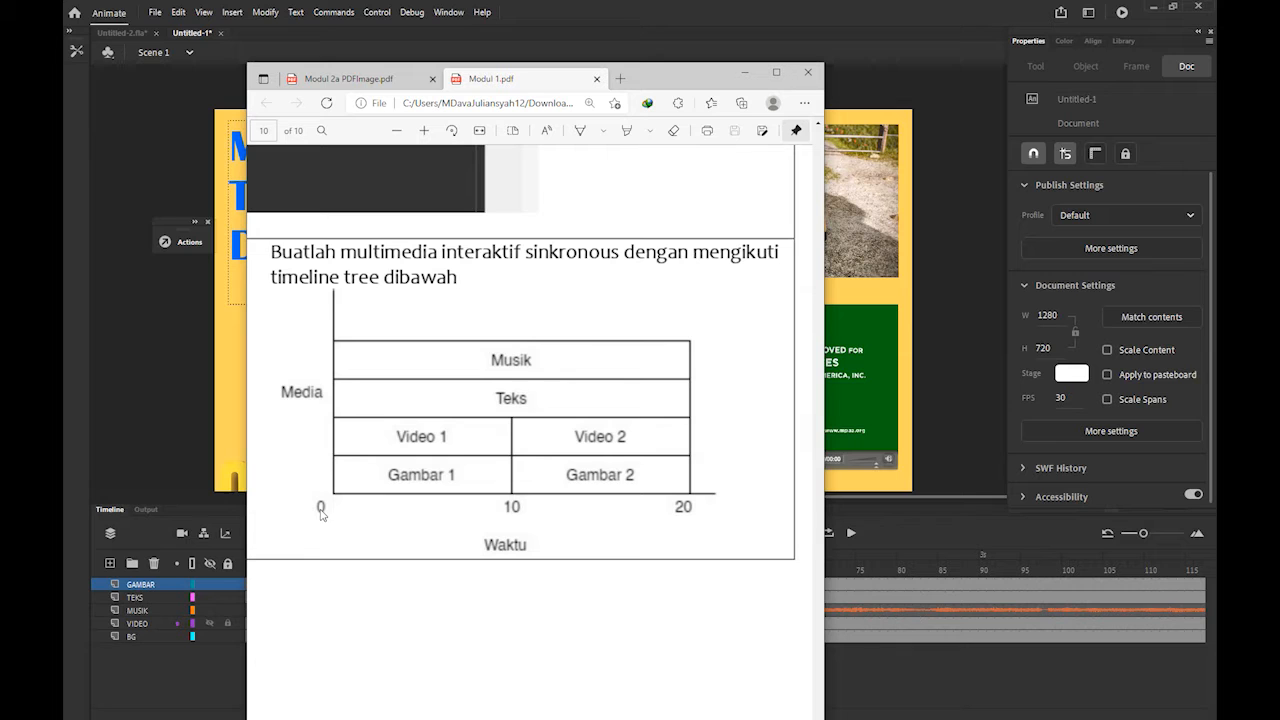
left_click(218, 518)
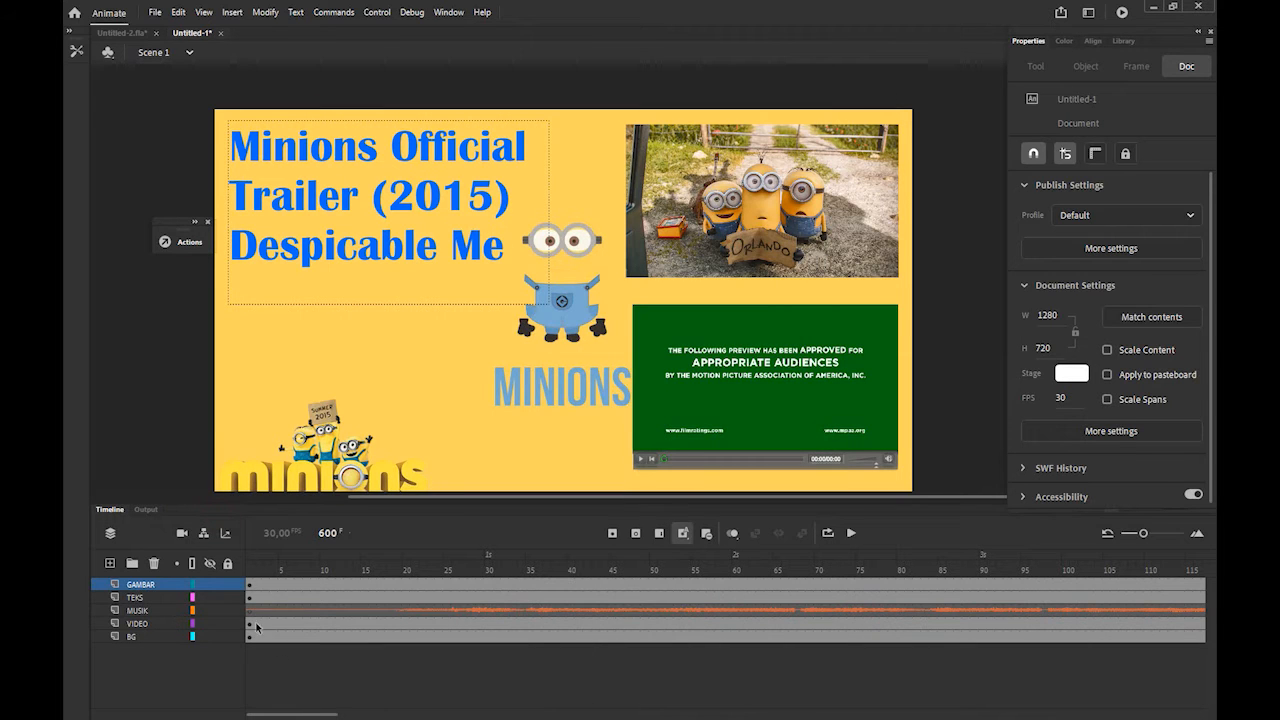
- Select the GAMBAR layer's frames 1 to 300 and review the keyframe commands available at frame 300
left_click(250, 585)
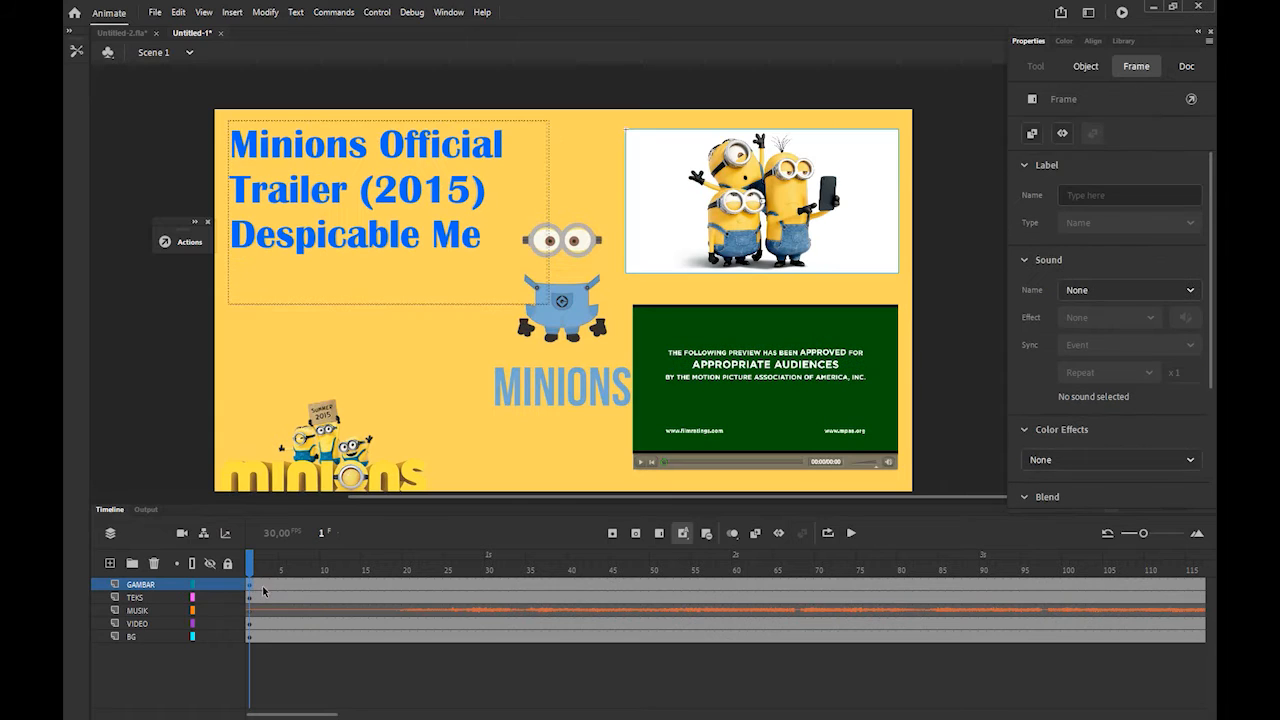
left_click(257, 587)
left_click(257, 588)
left_click_drag(307, 588, 1108, 585)
left_click(276, 589)
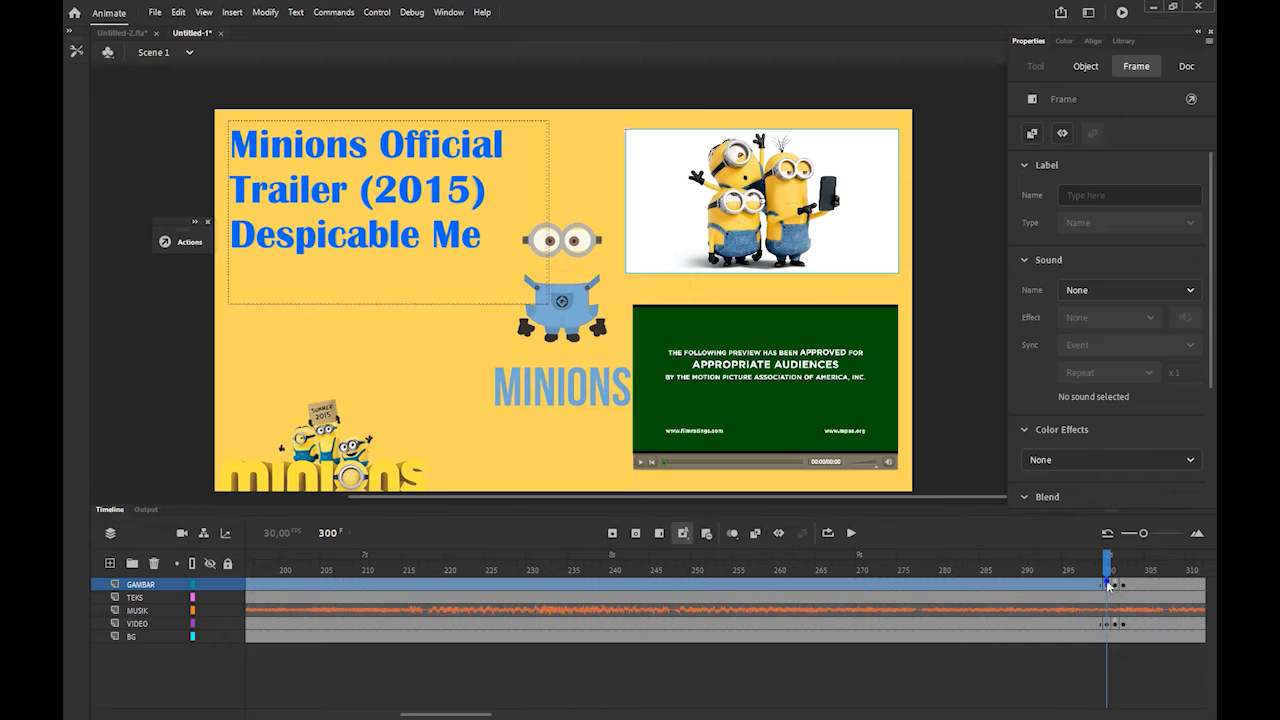
right_click(1108, 585)
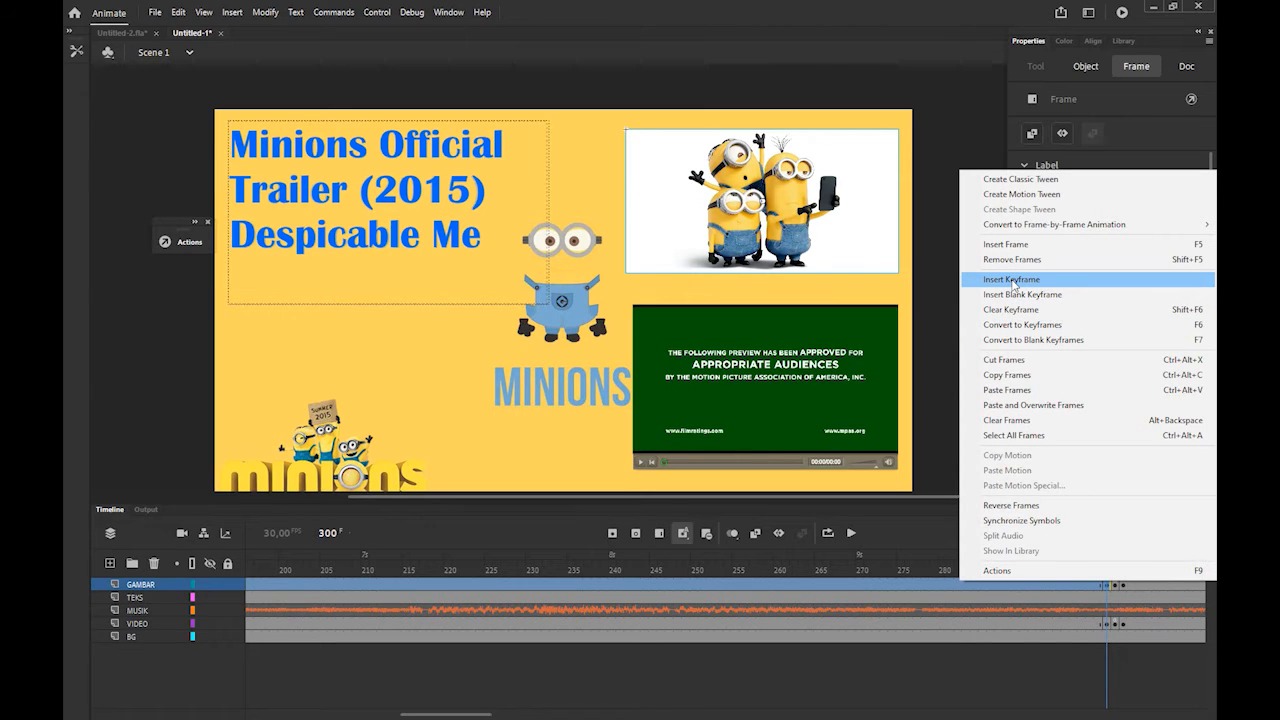
left_click(947, 294)
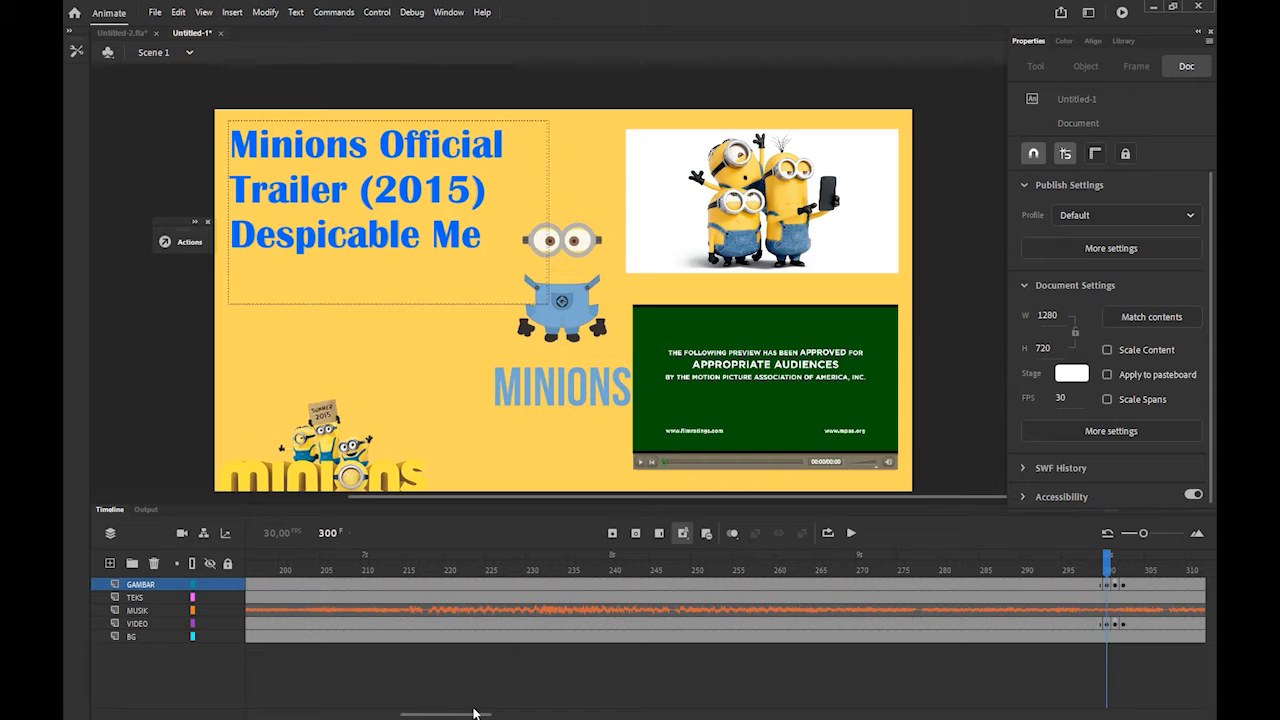
- Examine the MINION2.jpg library bitmap and the instance name of the picture's movie clip at GAMBAR frame 302
left_click_drag(475, 715, 529, 715)
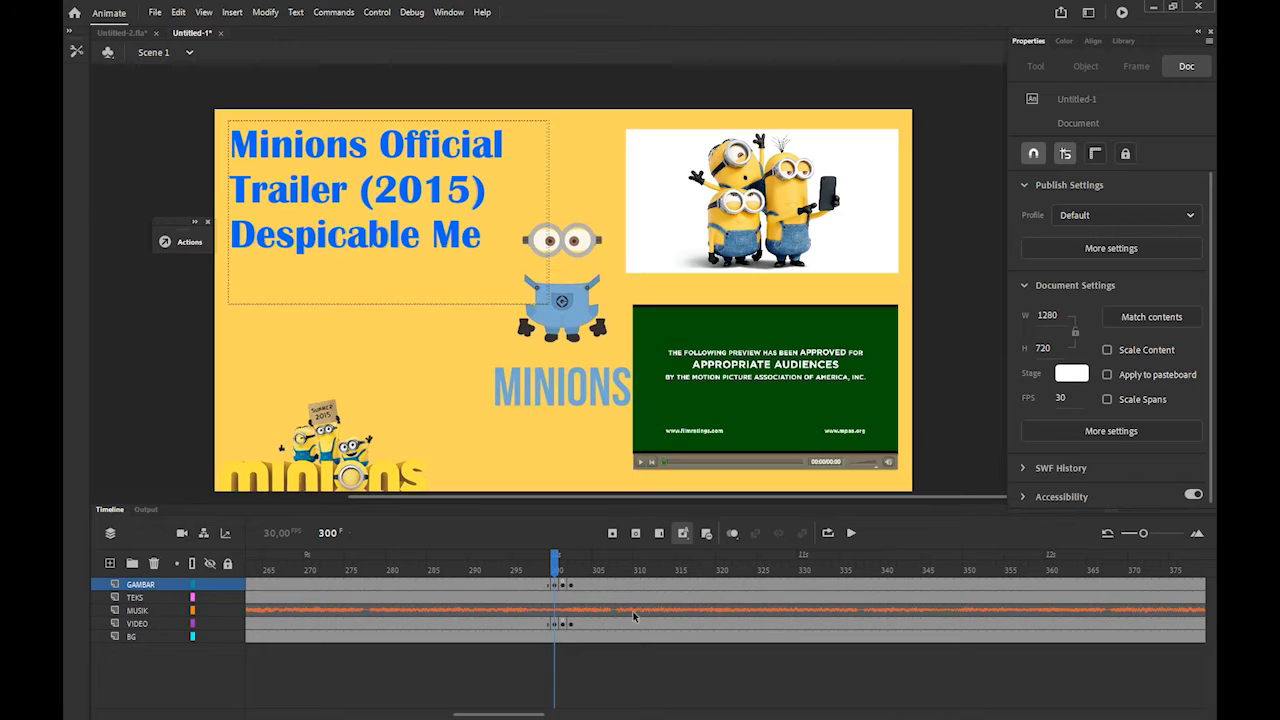
left_click(570, 580)
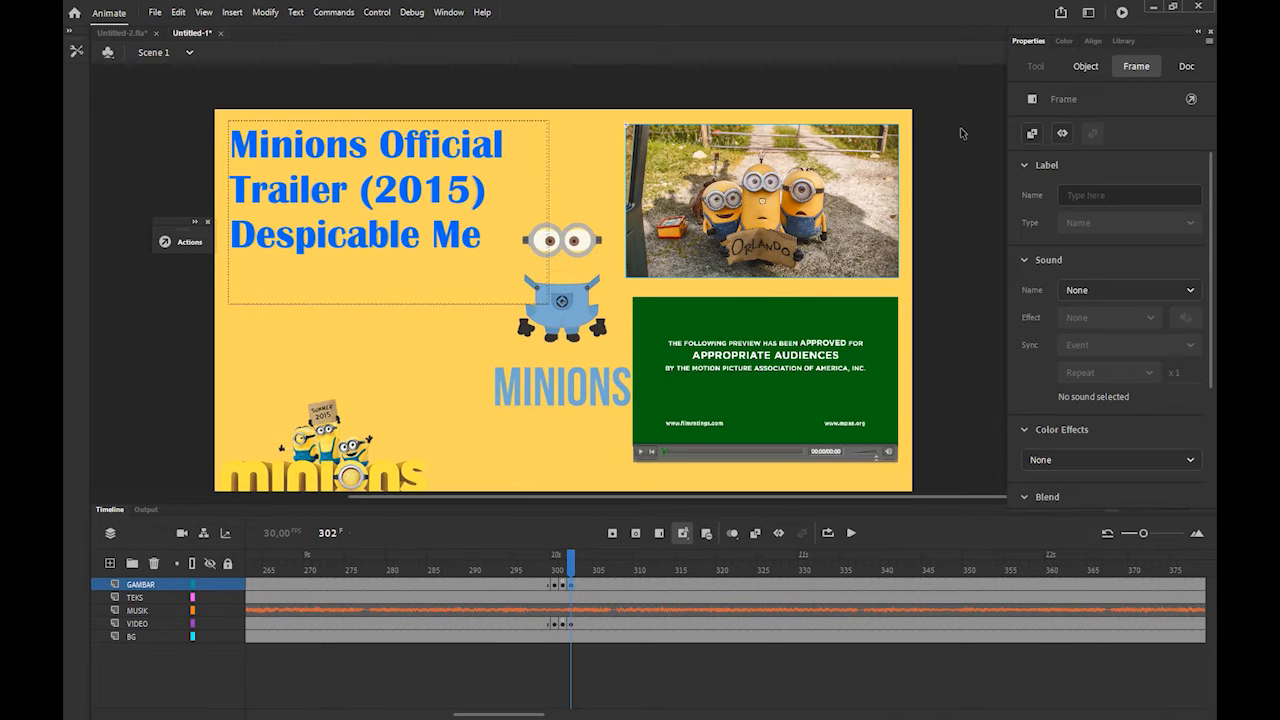
left_click(1124, 41)
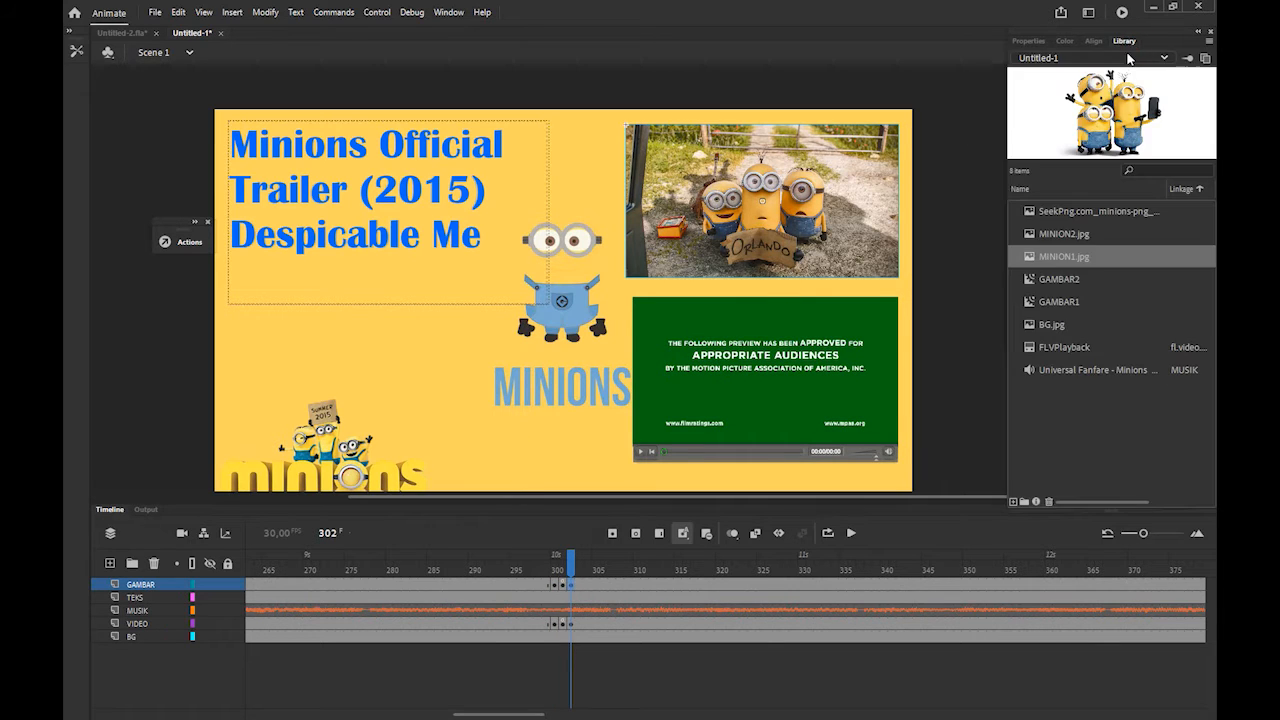
left_click(1064, 236)
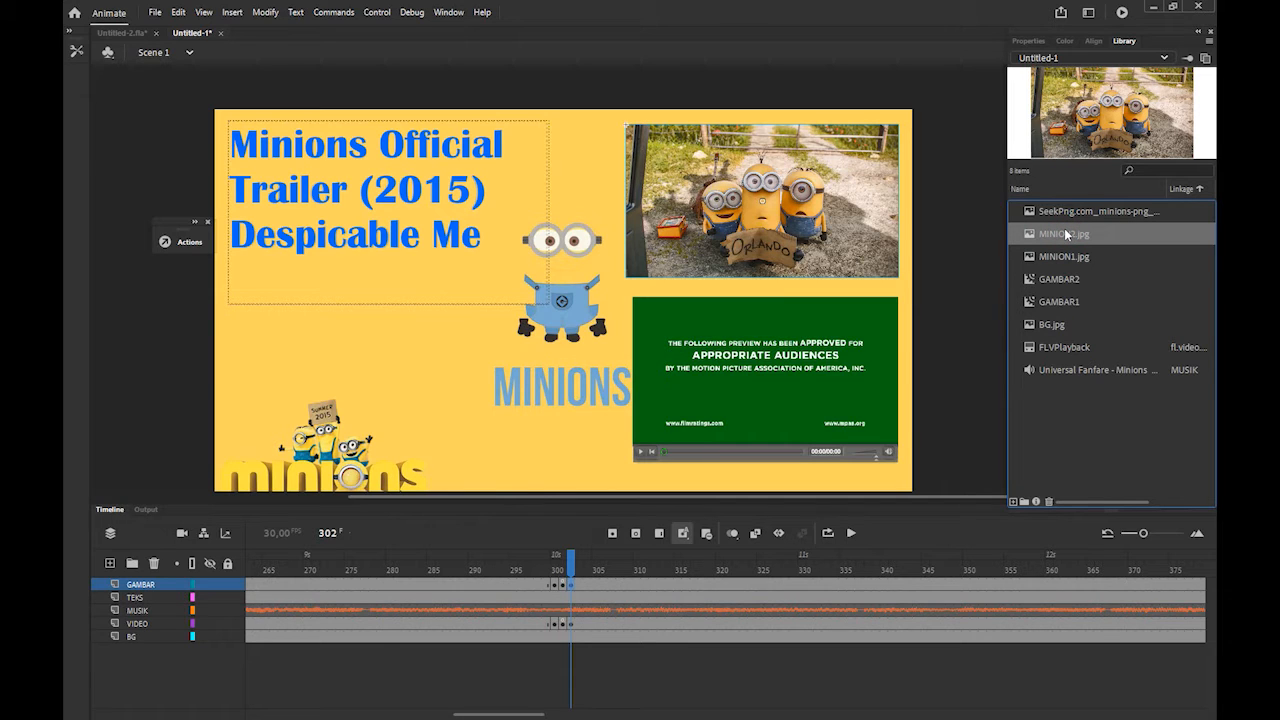
left_click_drag(1066, 234, 592, 246)
left_click_drag(592, 246, 1030, 234)
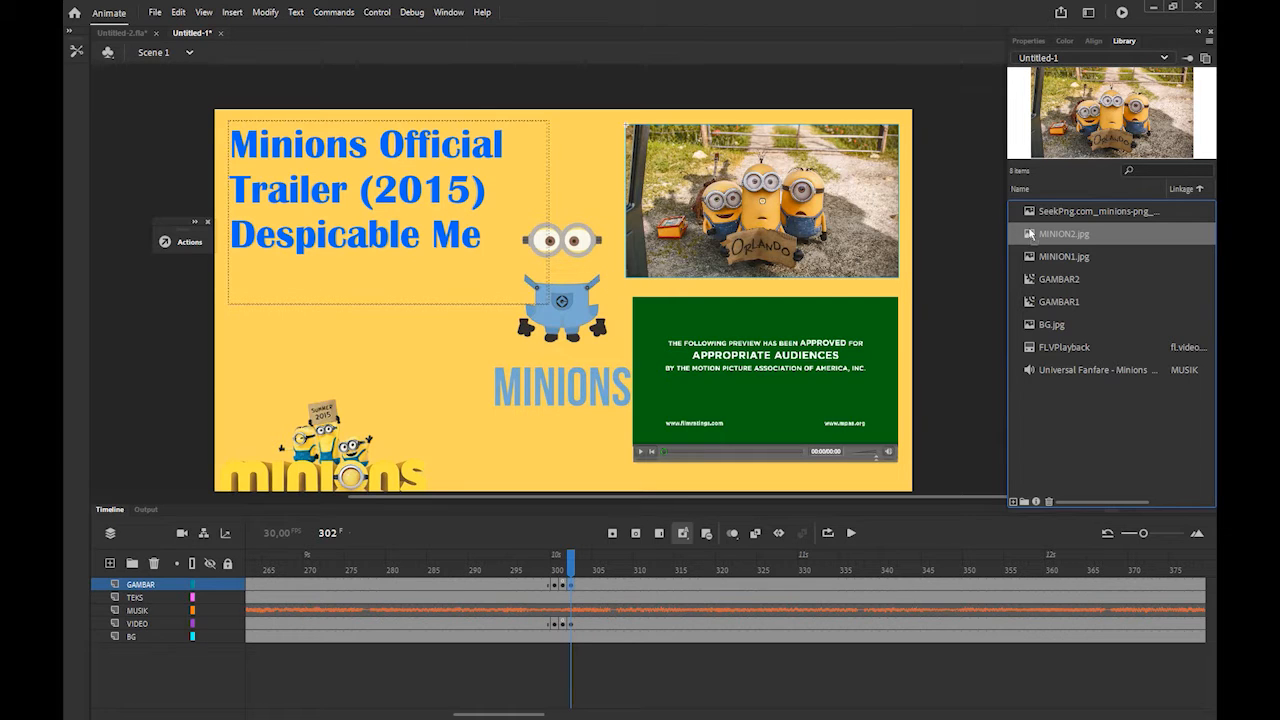
left_click(1028, 41)
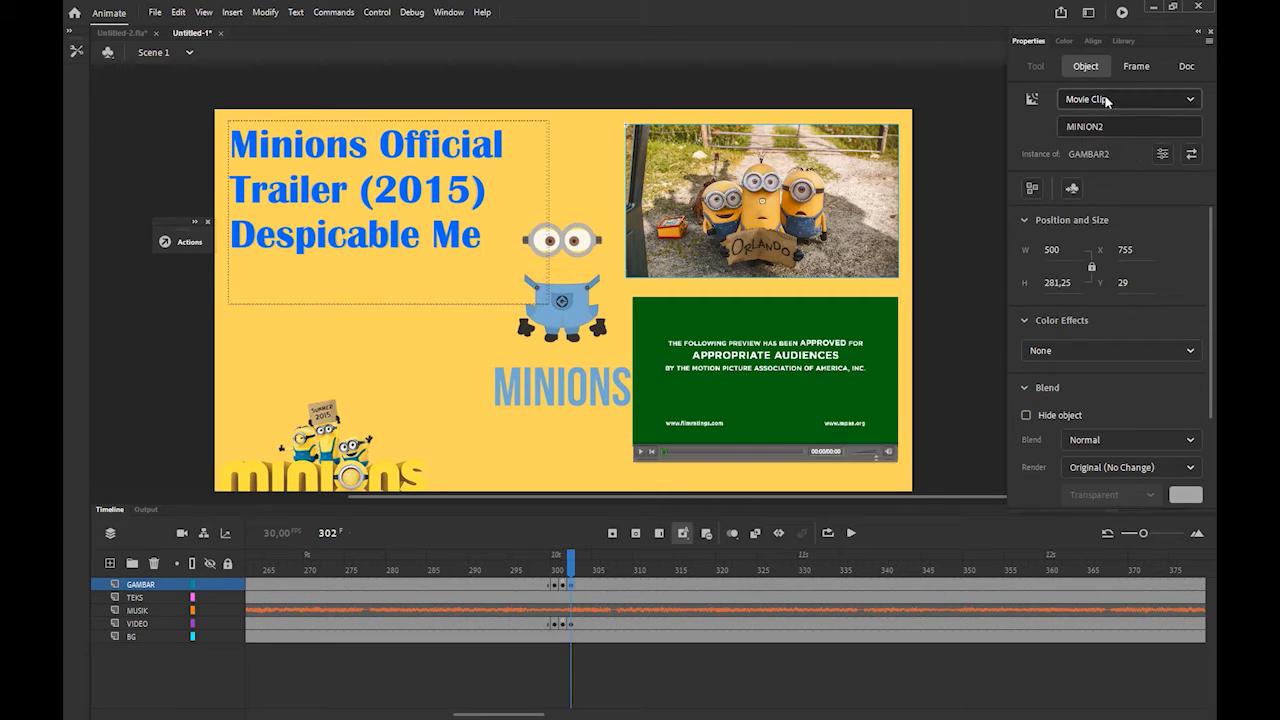
left_click(1108, 127)
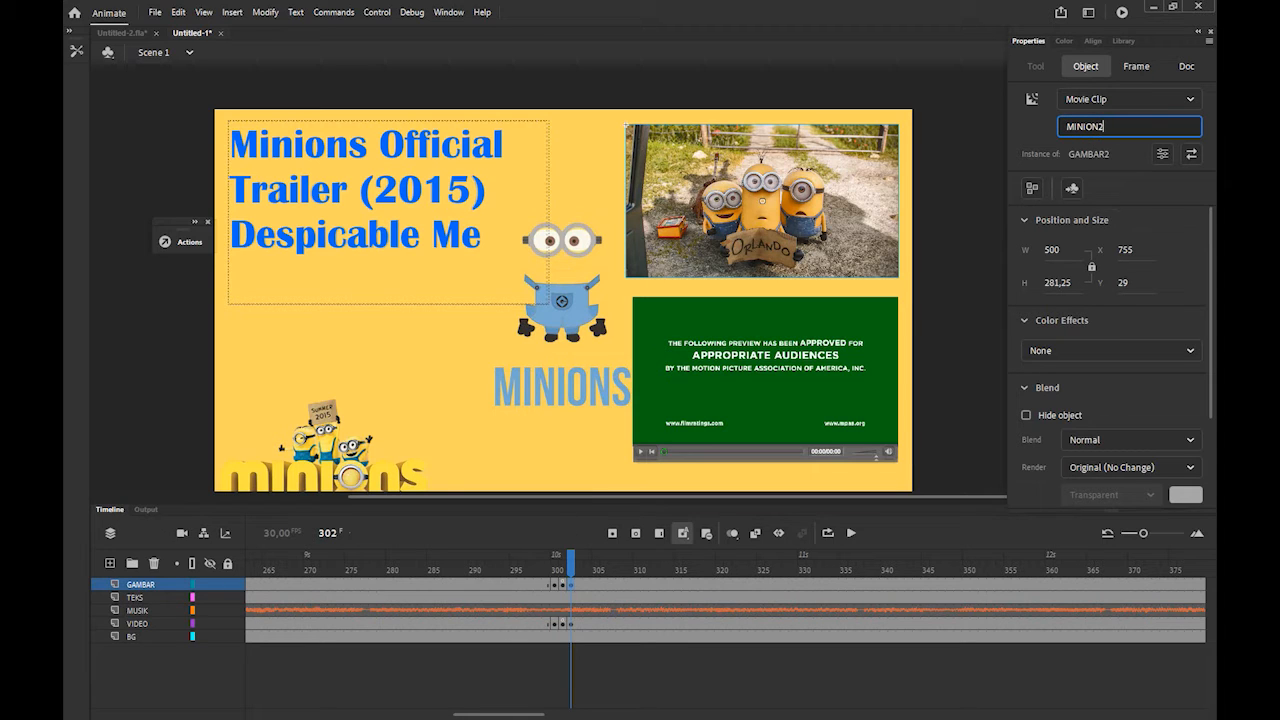
- Check the symbol type and instance name of the picture at frame 1 of the GAMBAR layer
left_click_drag(524, 714, 316, 714)
left_click(249, 585)
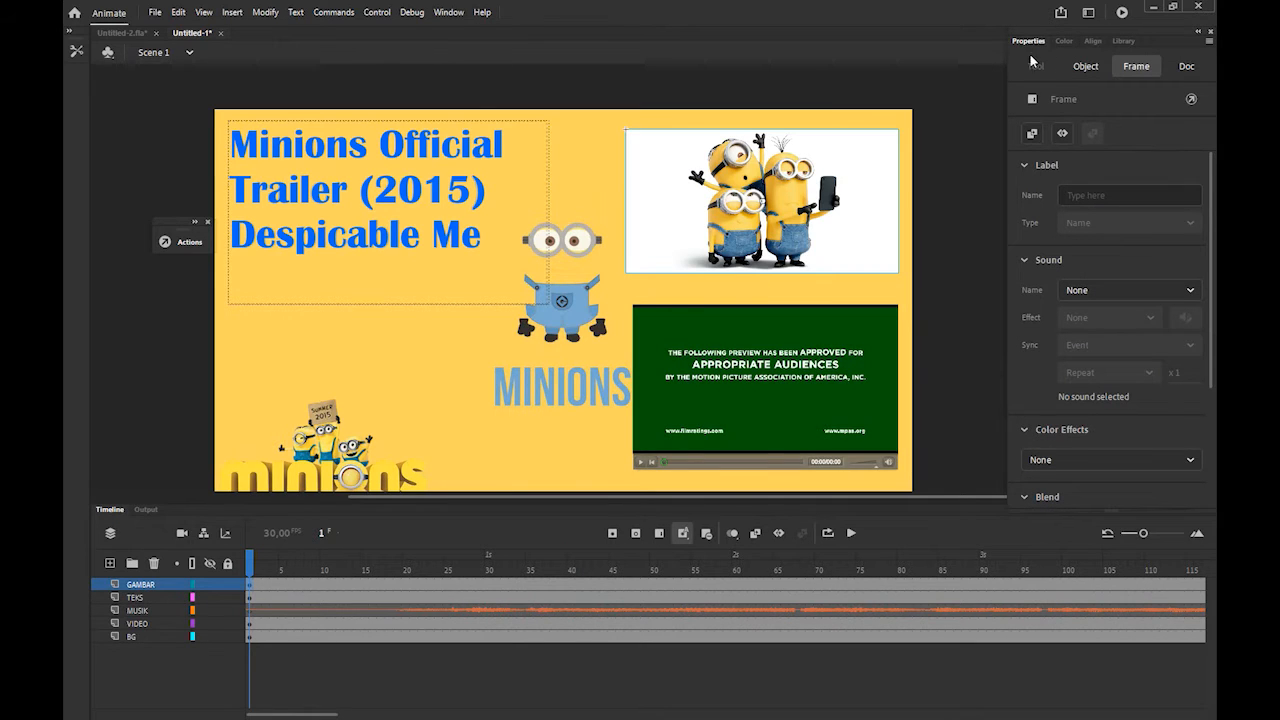
left_click(1085, 64)
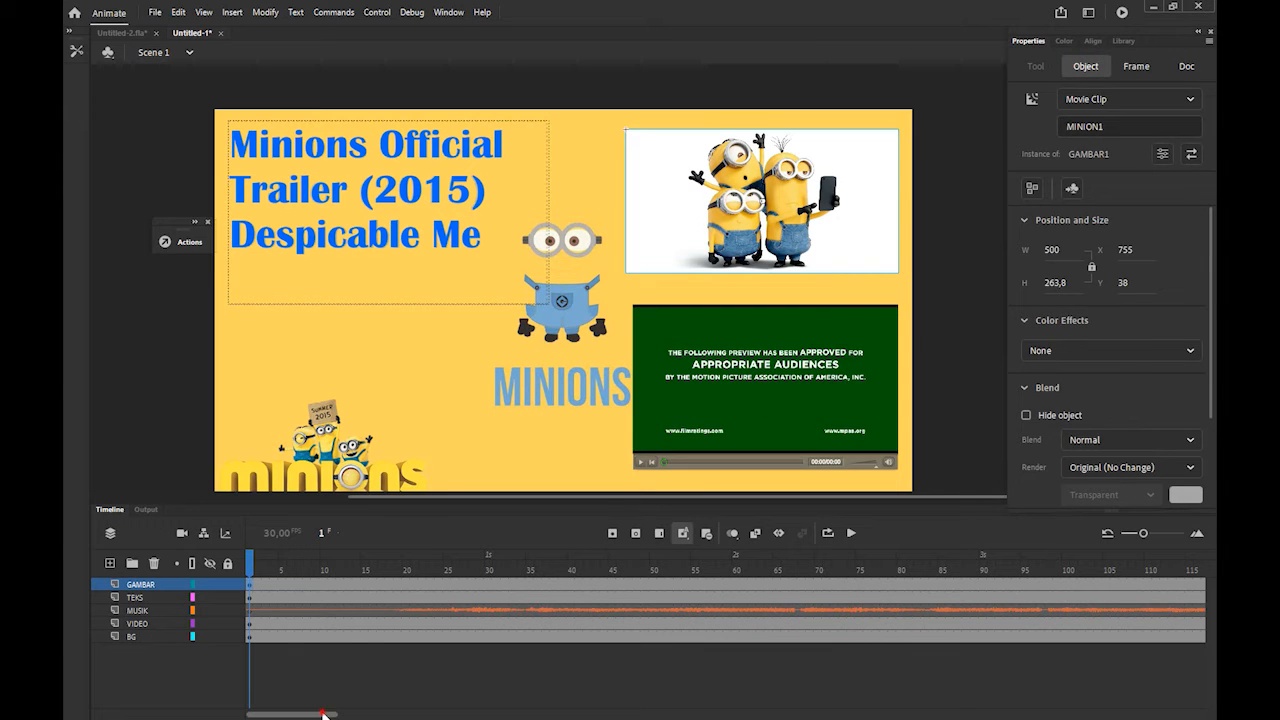
- Select the GAMBAR layer's frames 302 to 600 and review the keyframe commands available at frame 600
left_click_drag(323, 716, 539, 661)
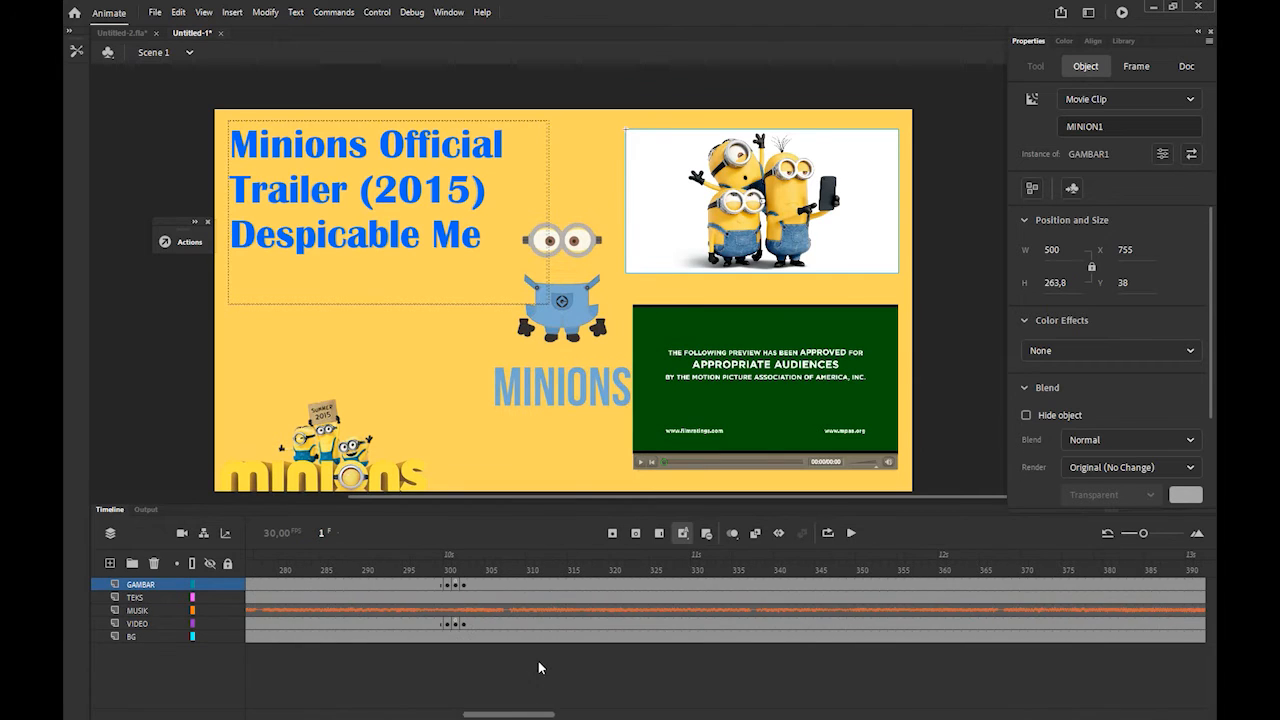
left_click(463, 584)
left_click_drag(468, 587, 1064, 588)
right_click(1064, 590)
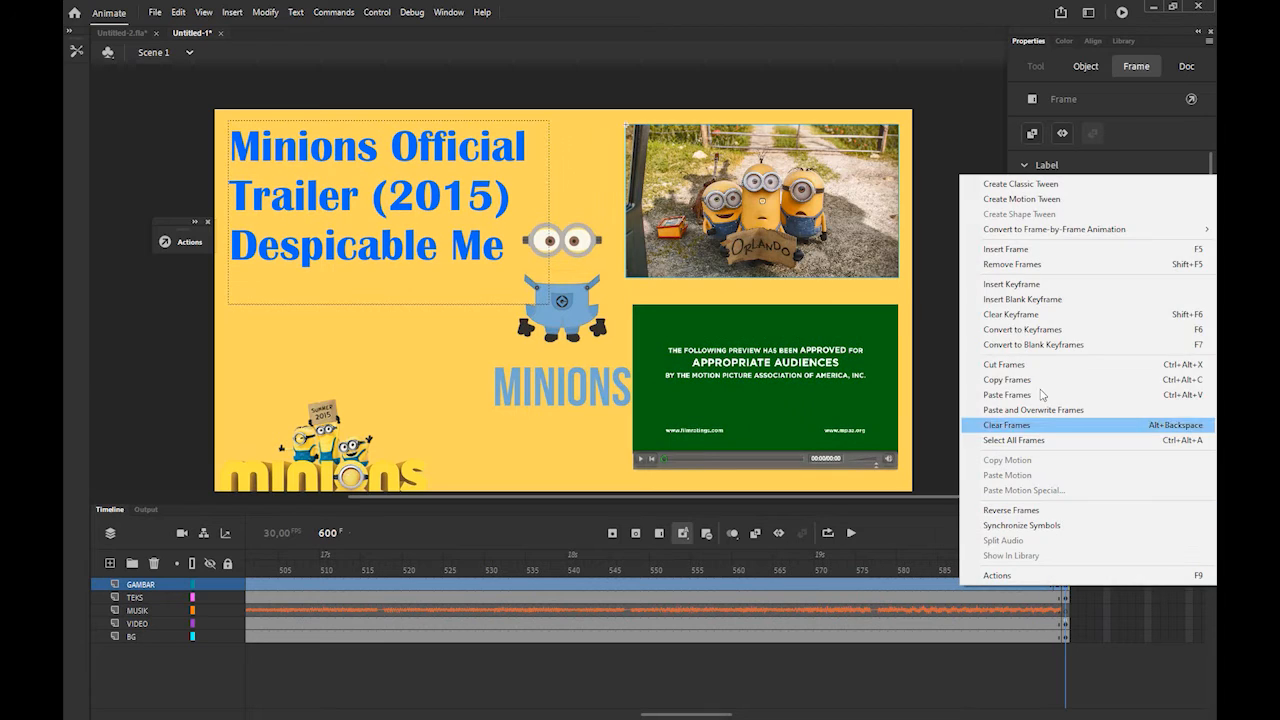
left_click(1038, 287)
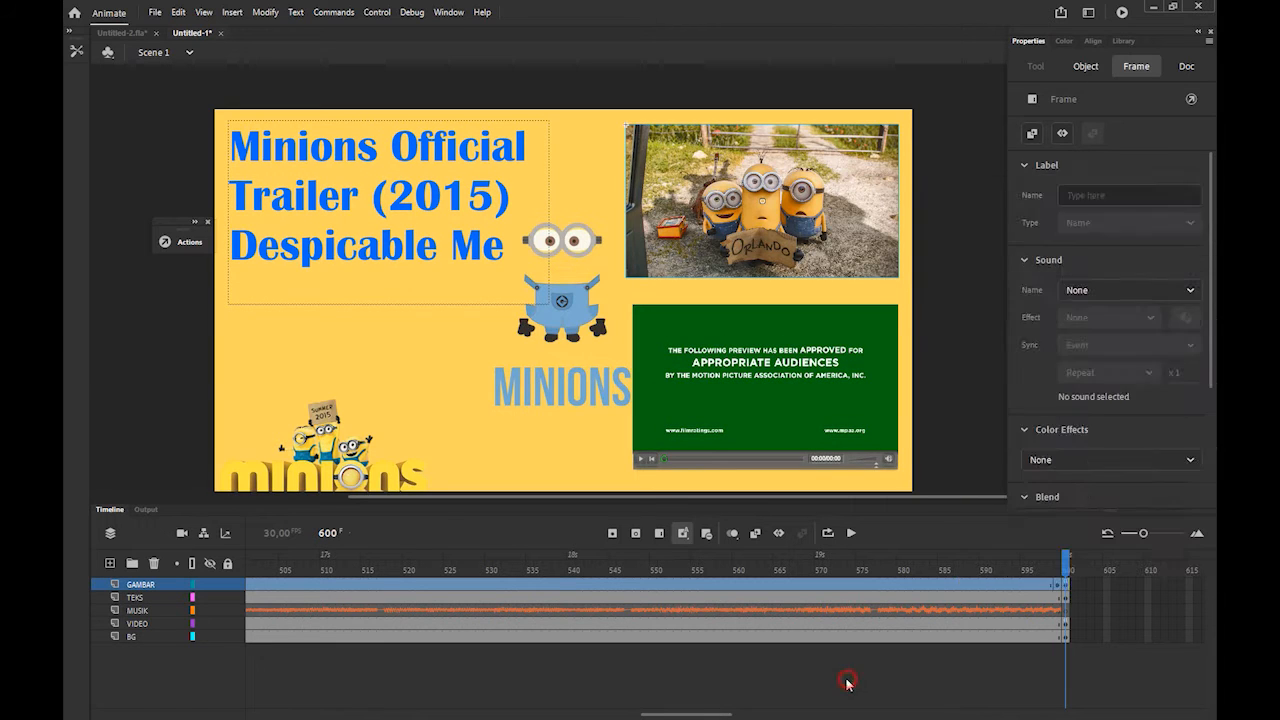
- Check the timing of Gambar 1 and Gambar 2 in the PDF's timeline tree, then return to the Animate project
left_click_drag(670, 716, 470, 716)
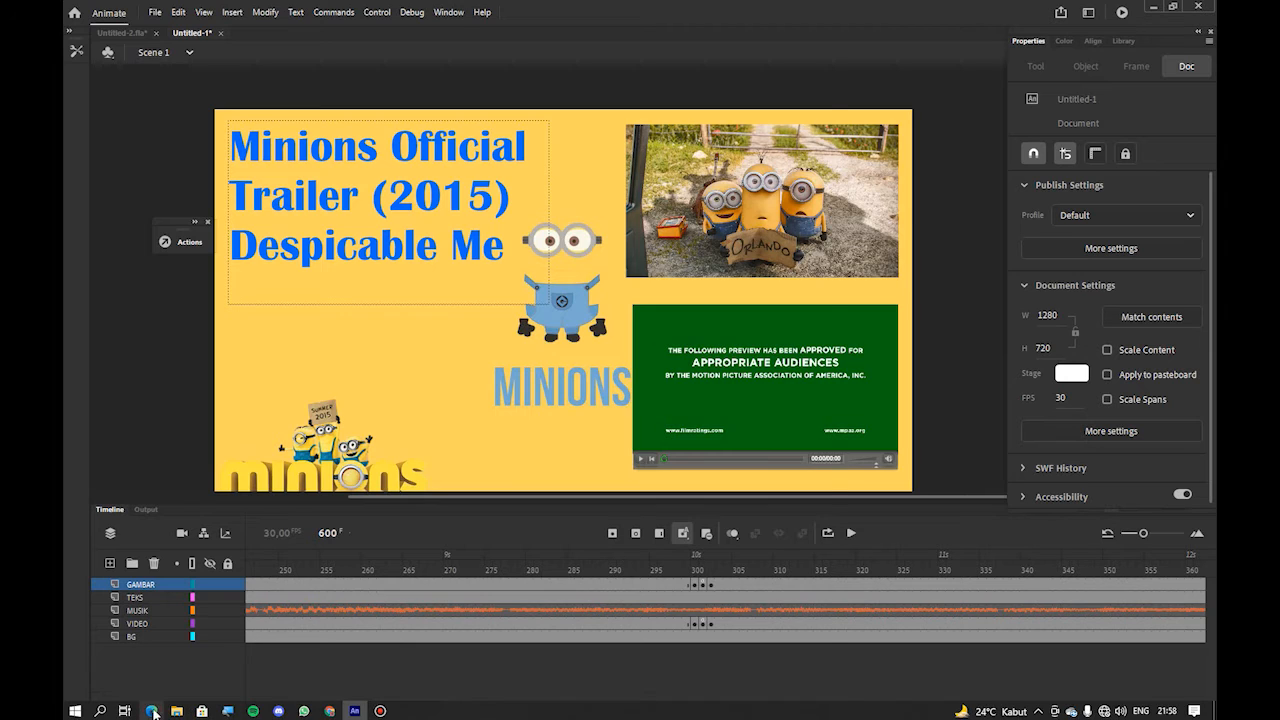
left_click(151, 711)
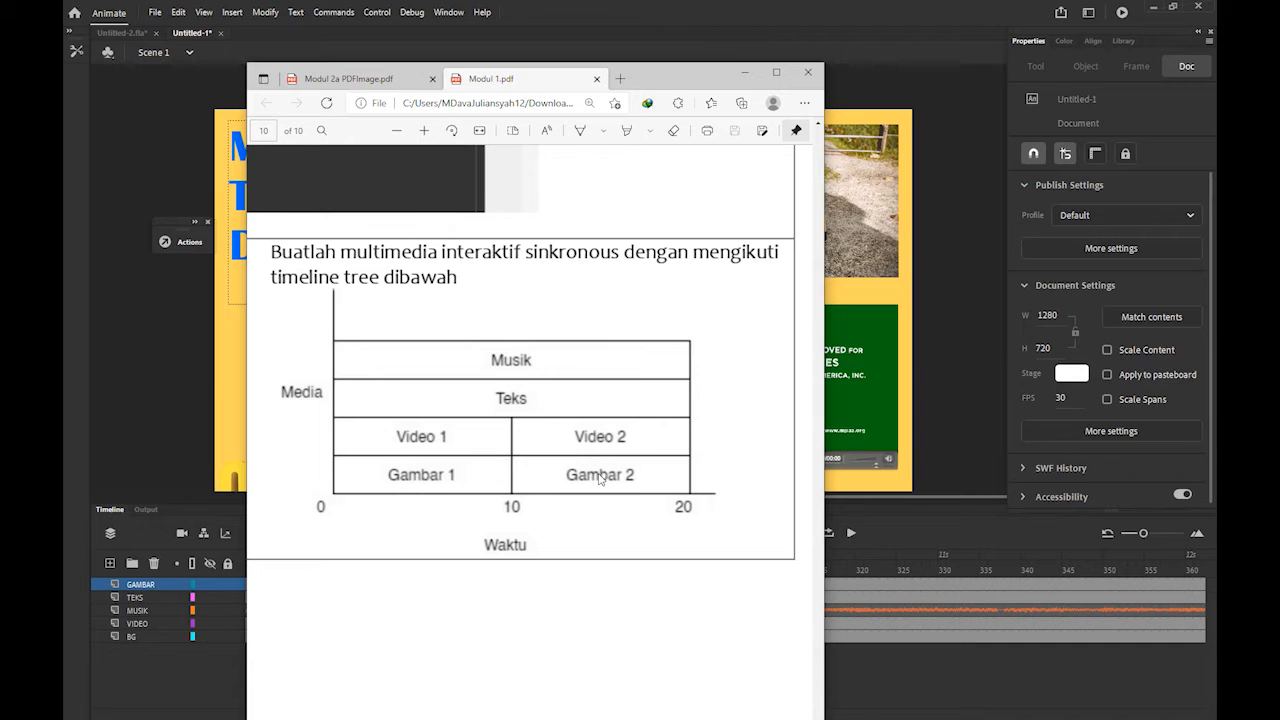
left_click(744, 72)
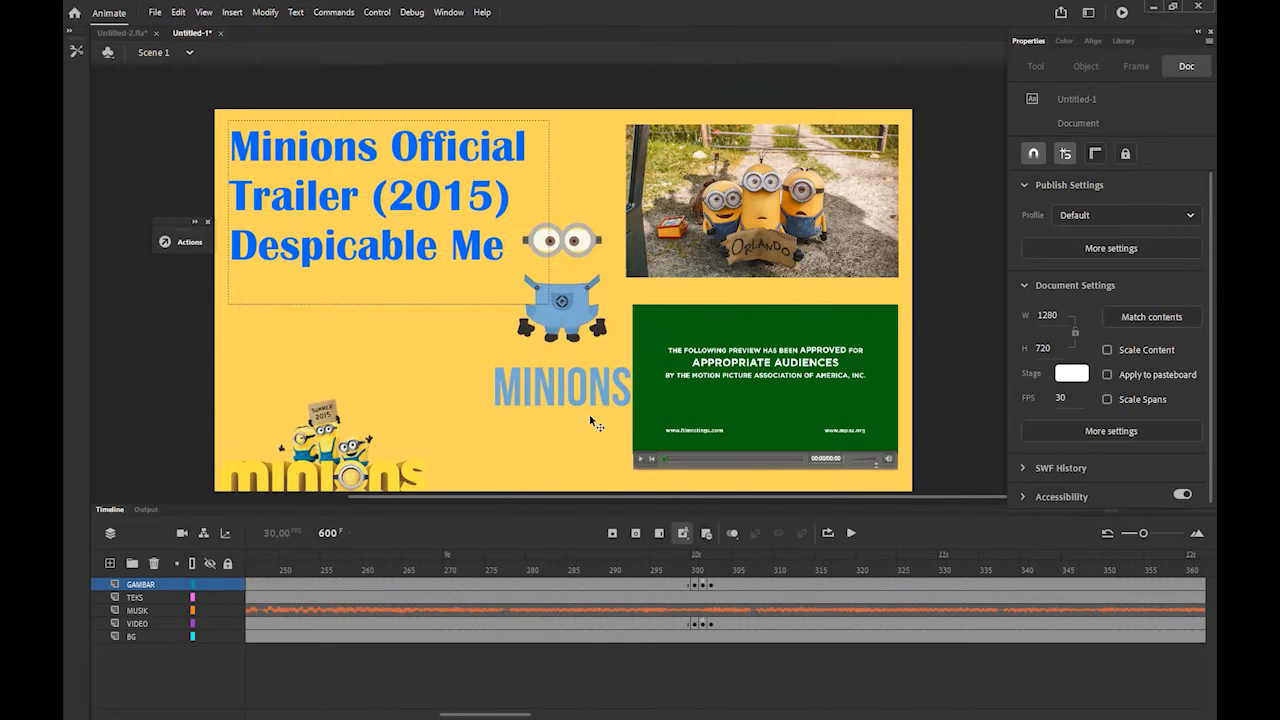
- Open the script on the GAMBAR layer's frame 600 and examine its stop and visibility lines for MINION2
left_click(703, 585)
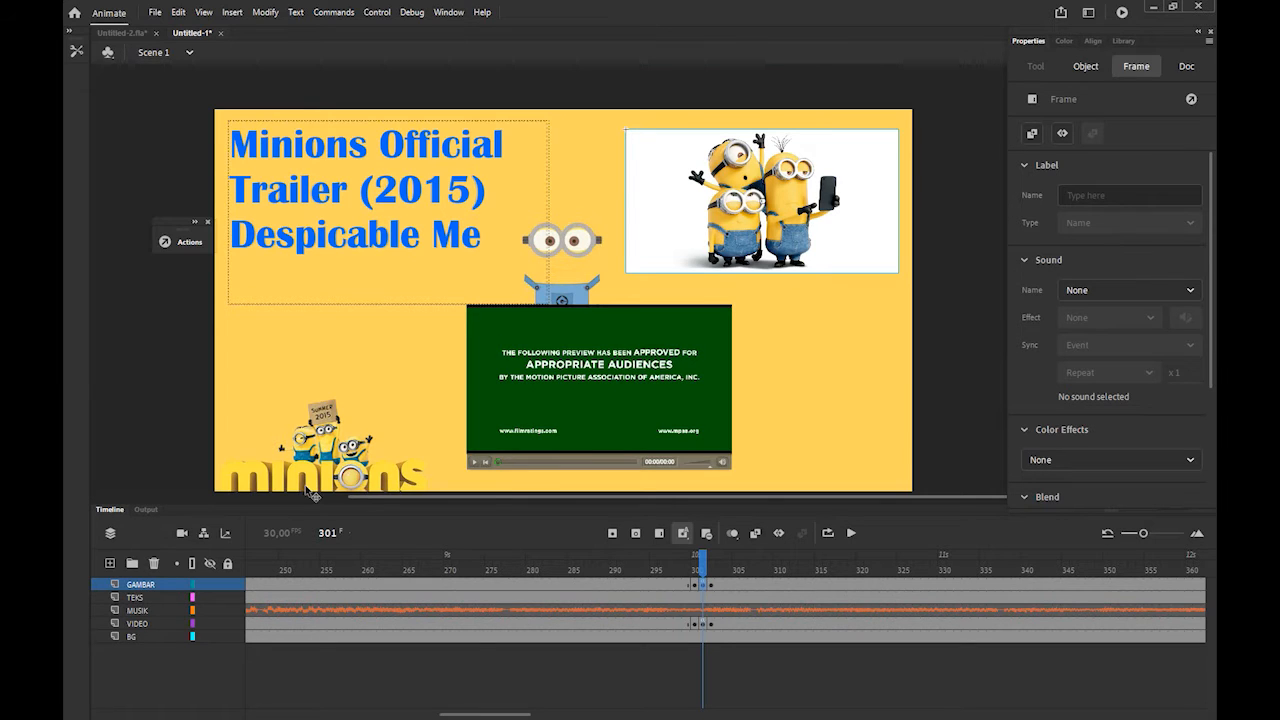
left_click_drag(476, 713, 735, 717)
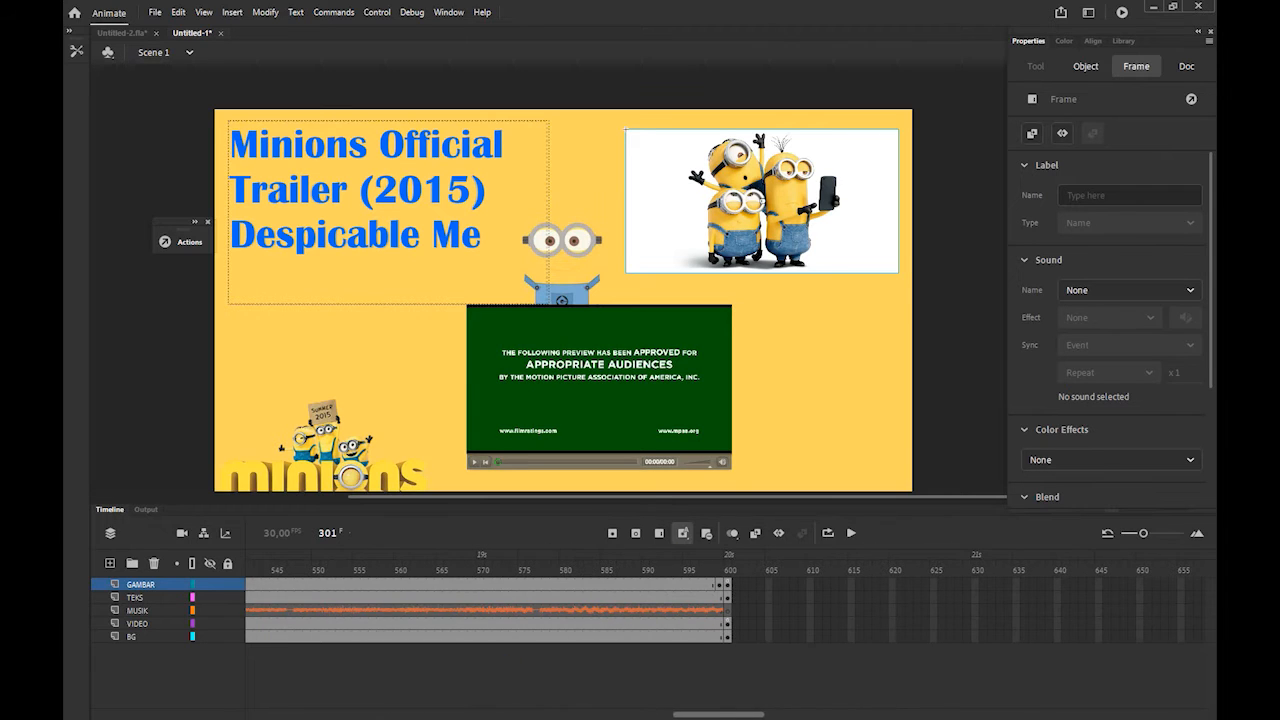
left_click(729, 594)
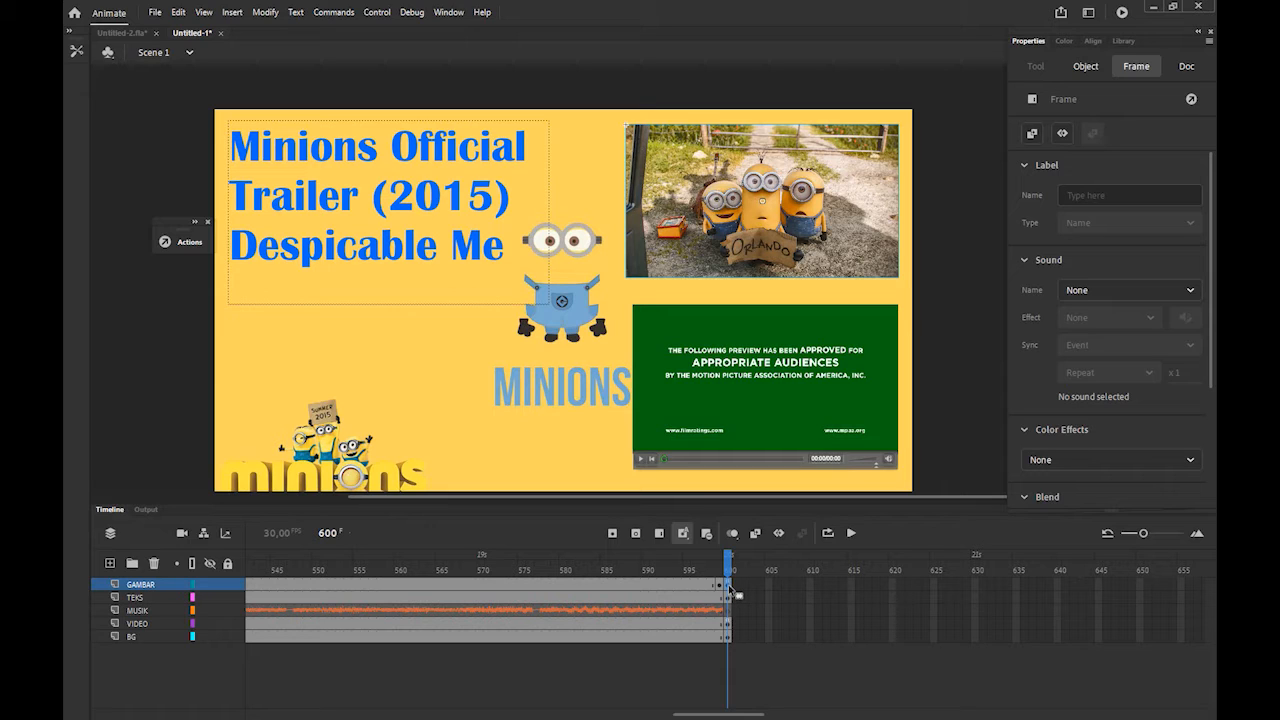
right_click(728, 584)
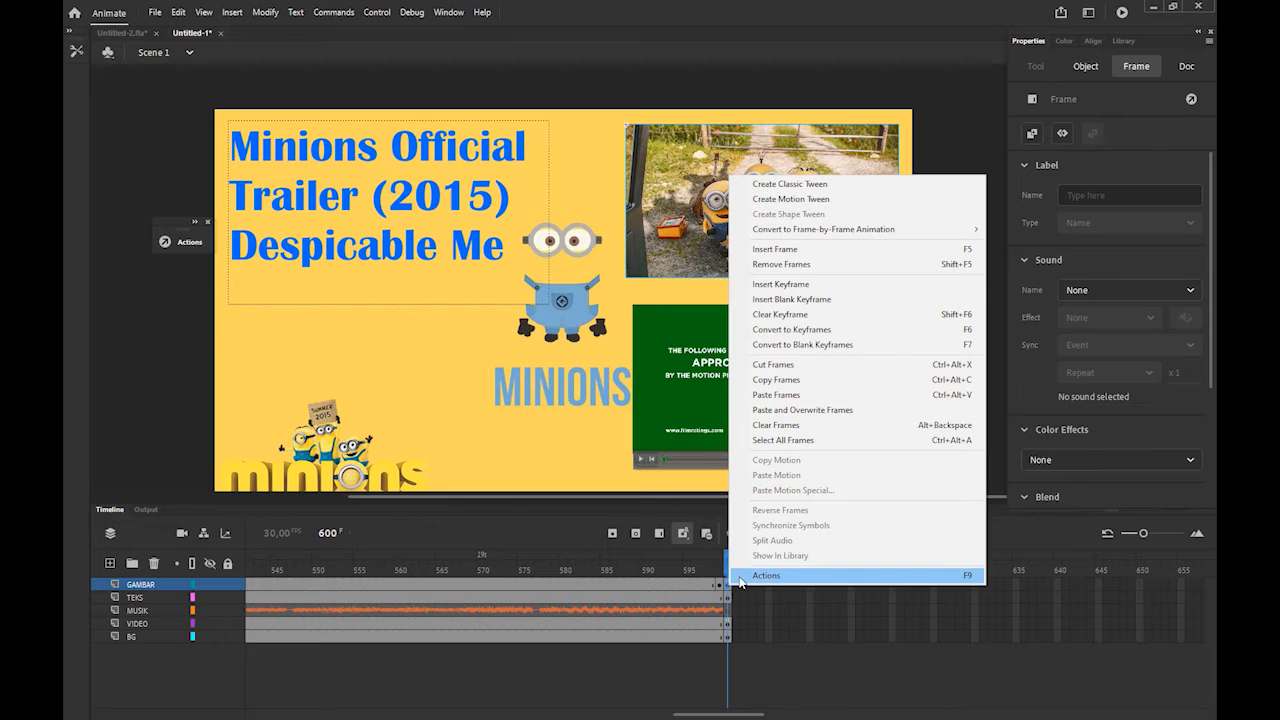
left_click(765, 576)
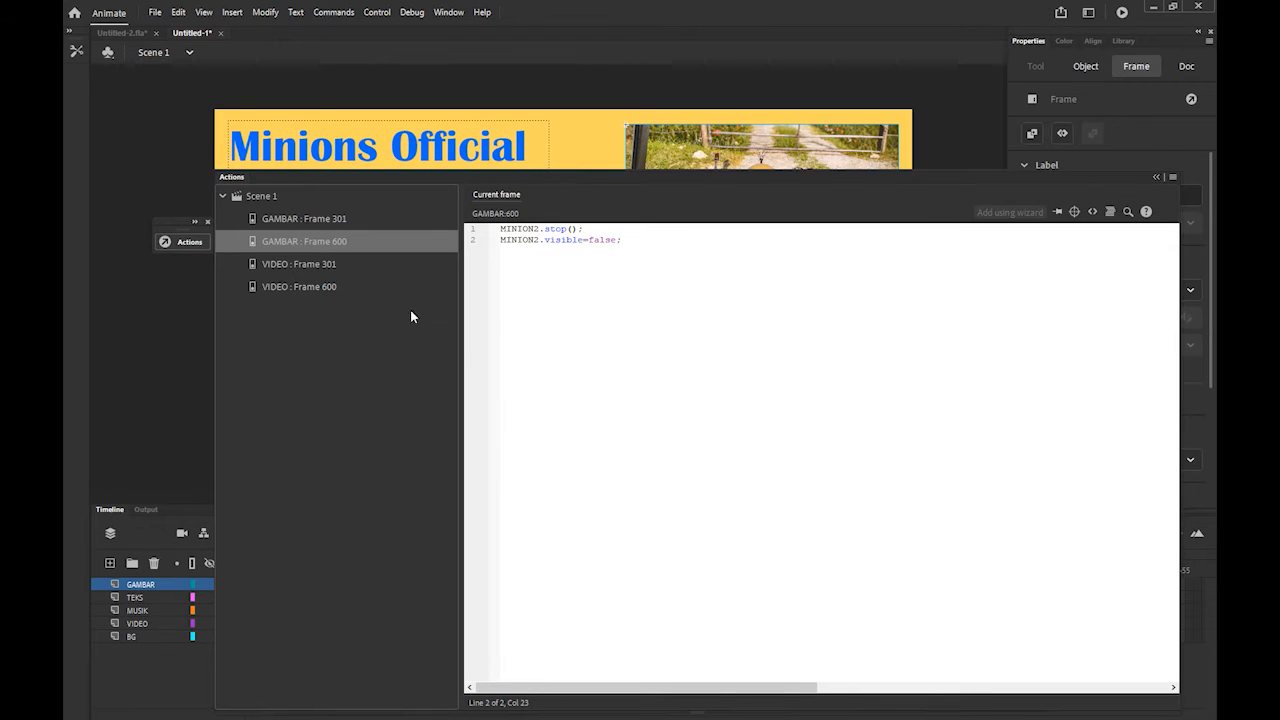
left_click(512, 267)
left_click(562, 241)
left_click(556, 278)
- Examine the MINION1 stop and visibility script on GAMBAR frame 301, then close the script editor
left_click(320, 220)
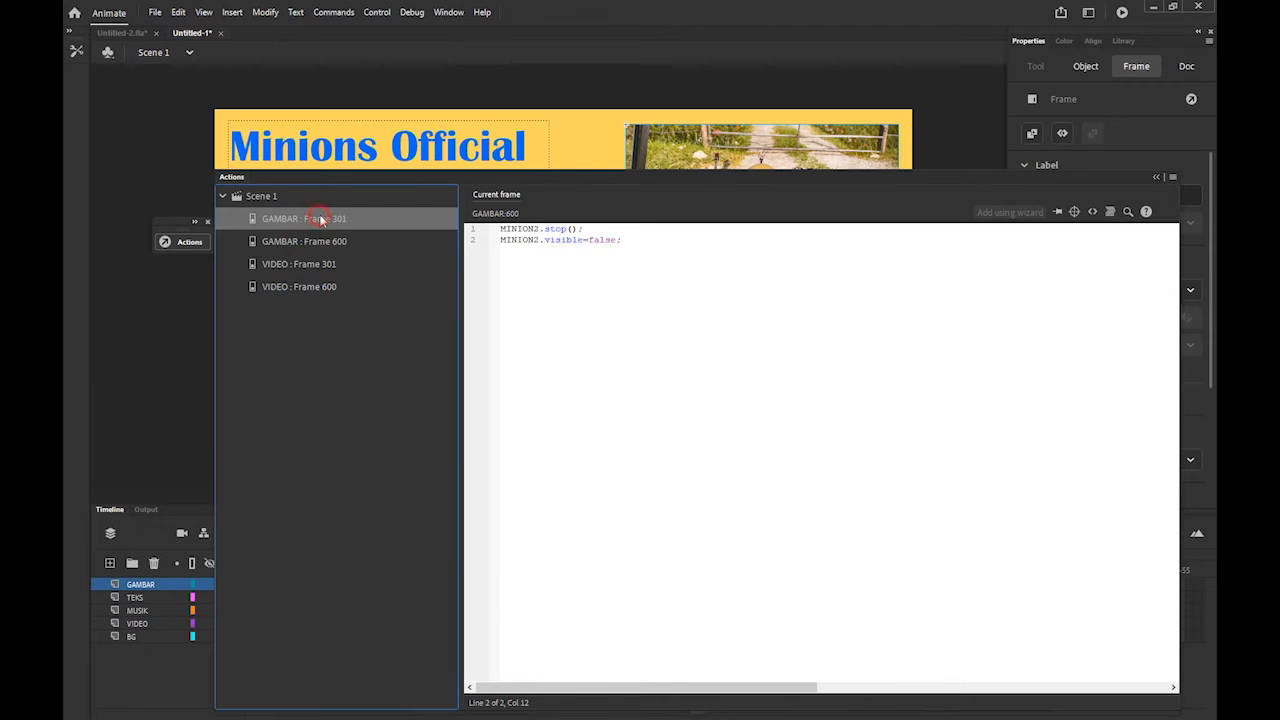
left_click(628, 287)
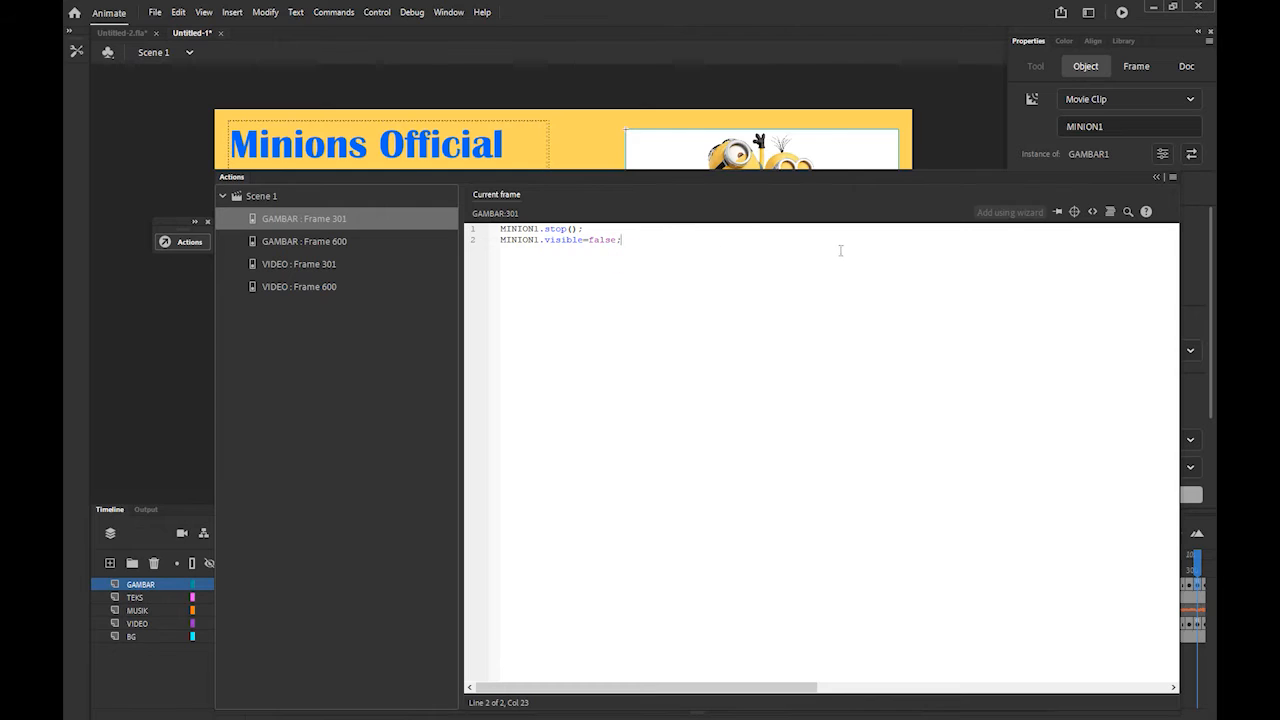
left_click(1178, 180)
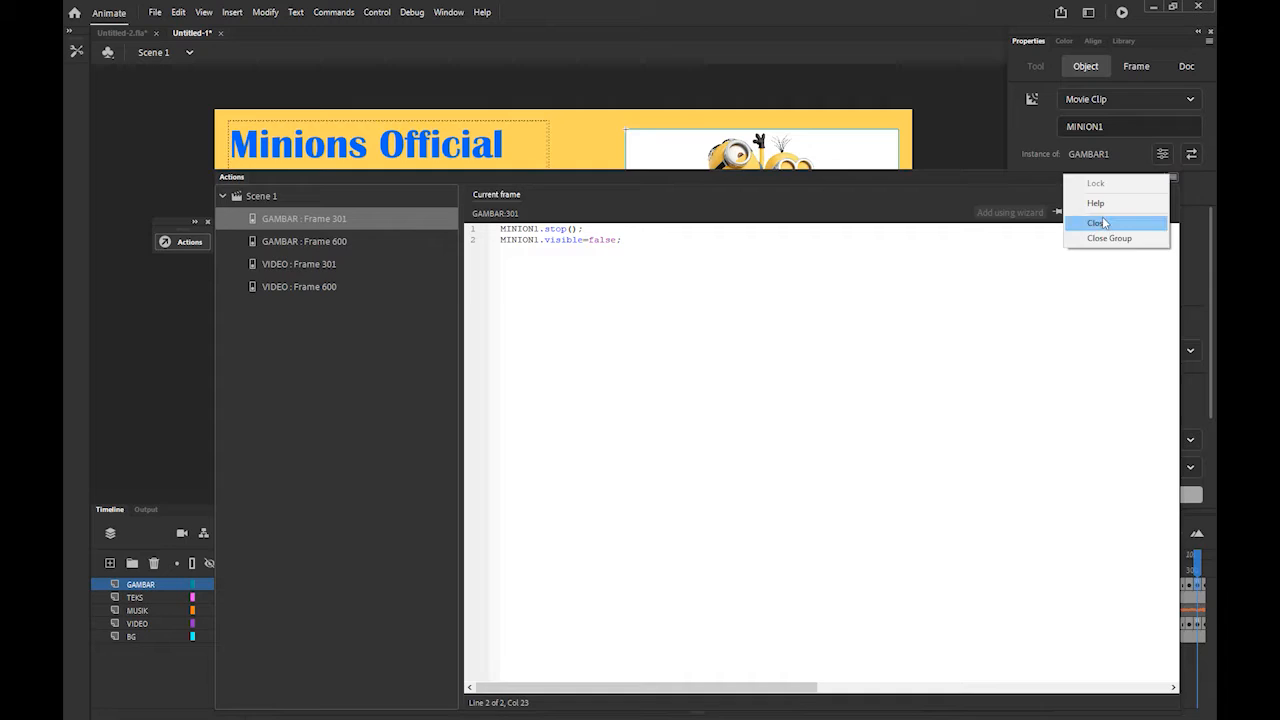
left_click(1100, 221)
left_click_drag(580, 440, 613, 407)
key("ctrl+z")
key("ctrl+z")
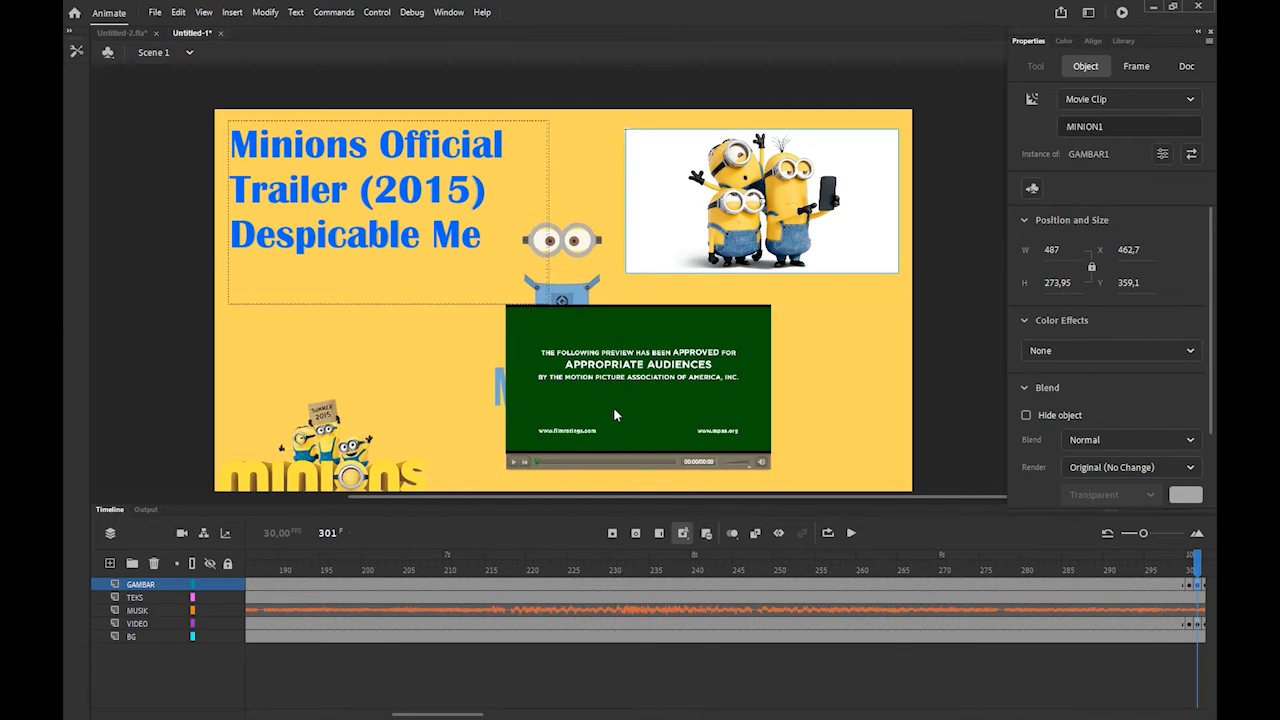
key("ctrl+z")
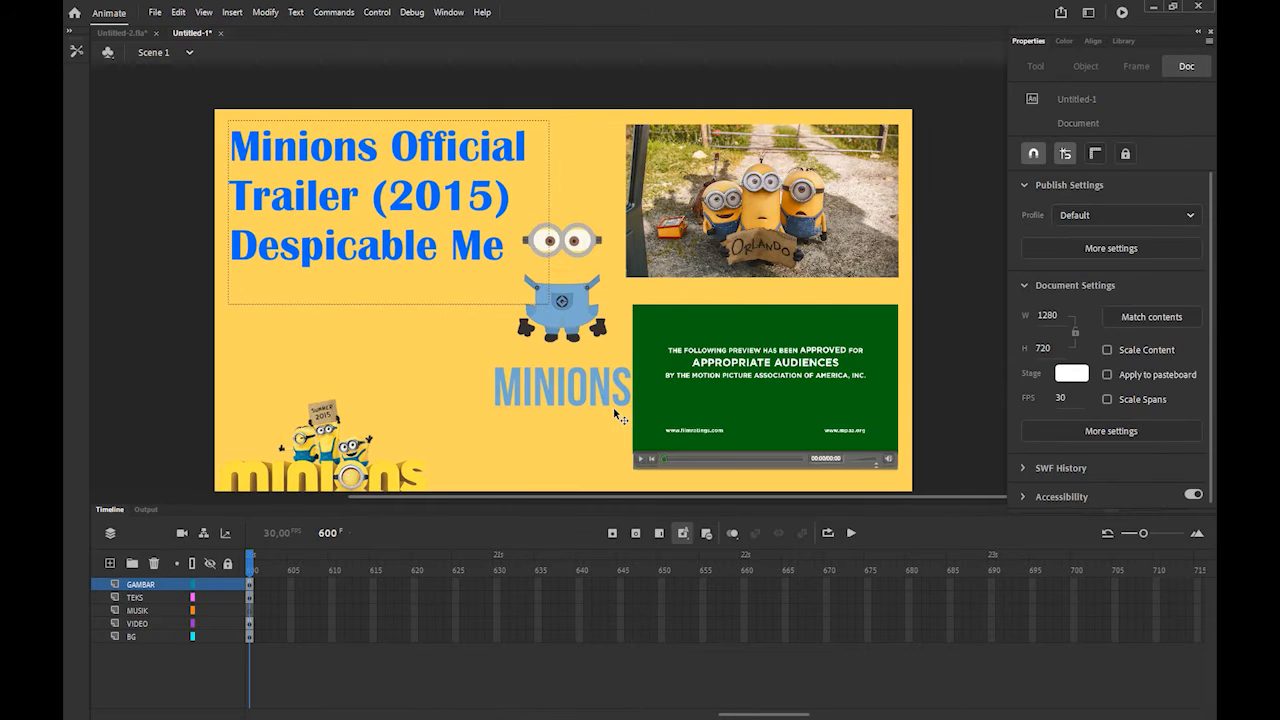
- Go to frame 1 of the TEKS layer and check the text timing in the PDF's timeline tree, then return to Animate
left_click_drag(764, 714, 291, 714)
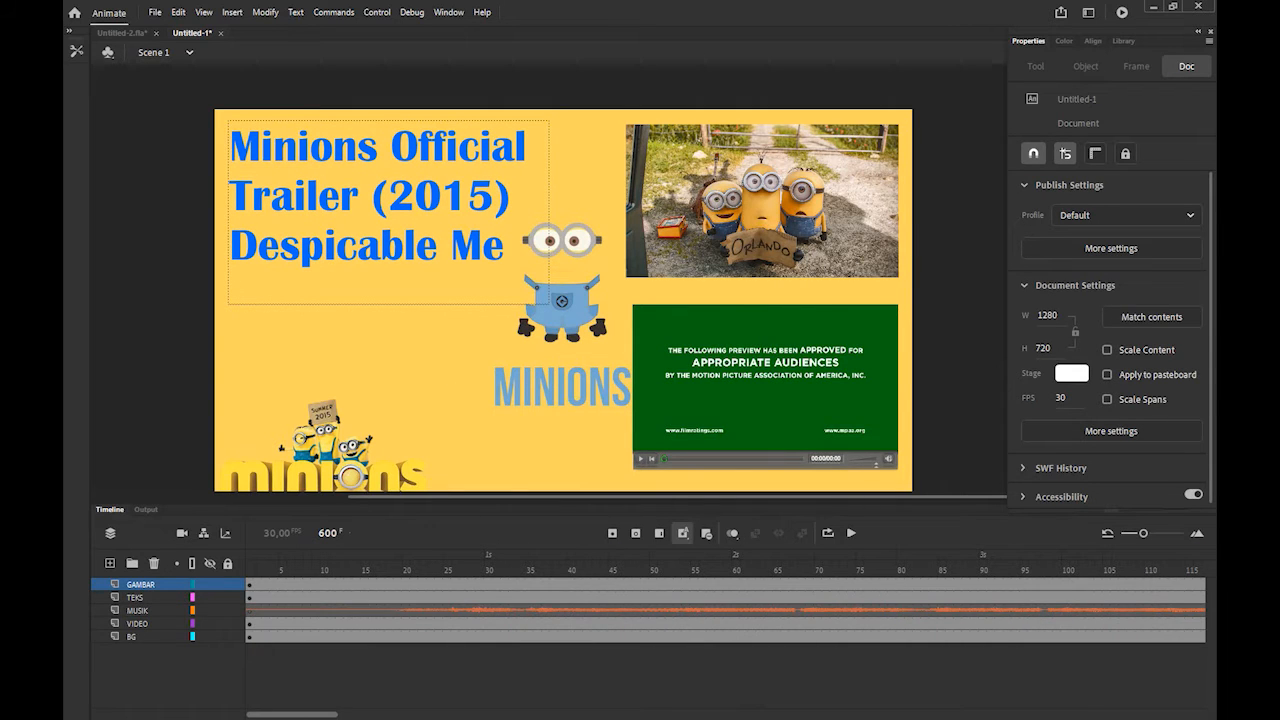
left_click(250, 598)
mouse_move(97, 708)
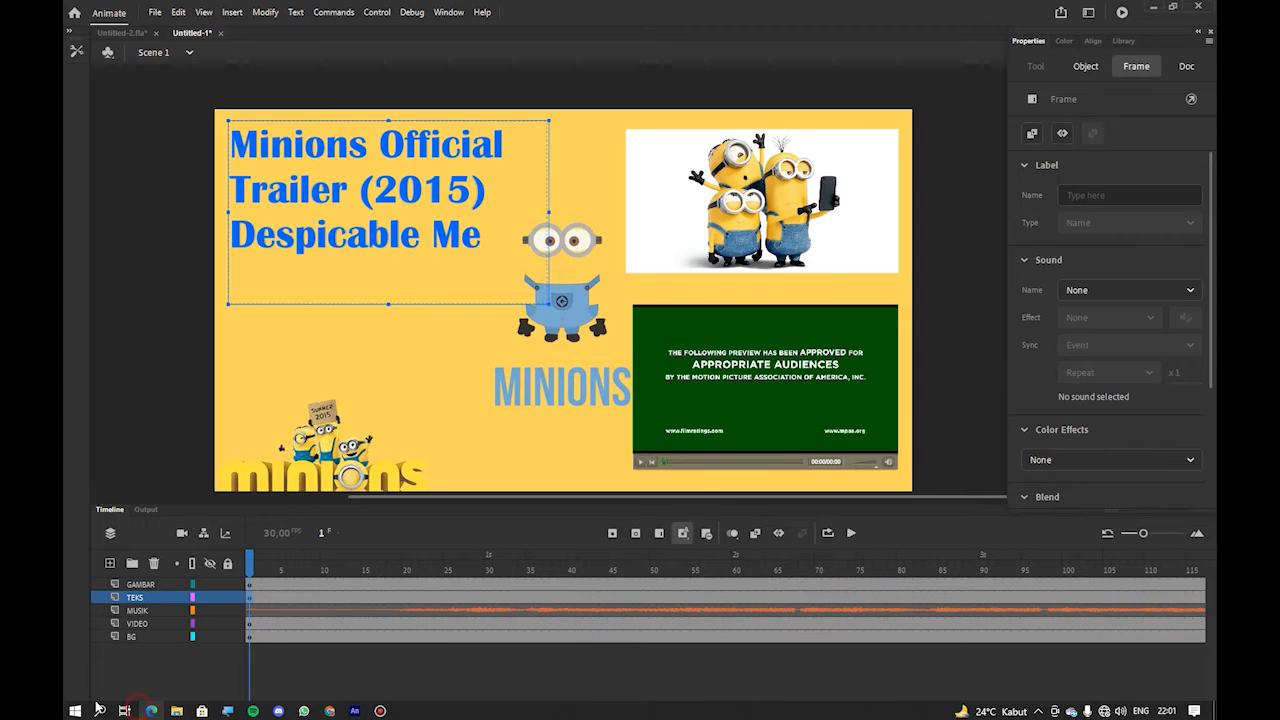
left_click(158, 711)
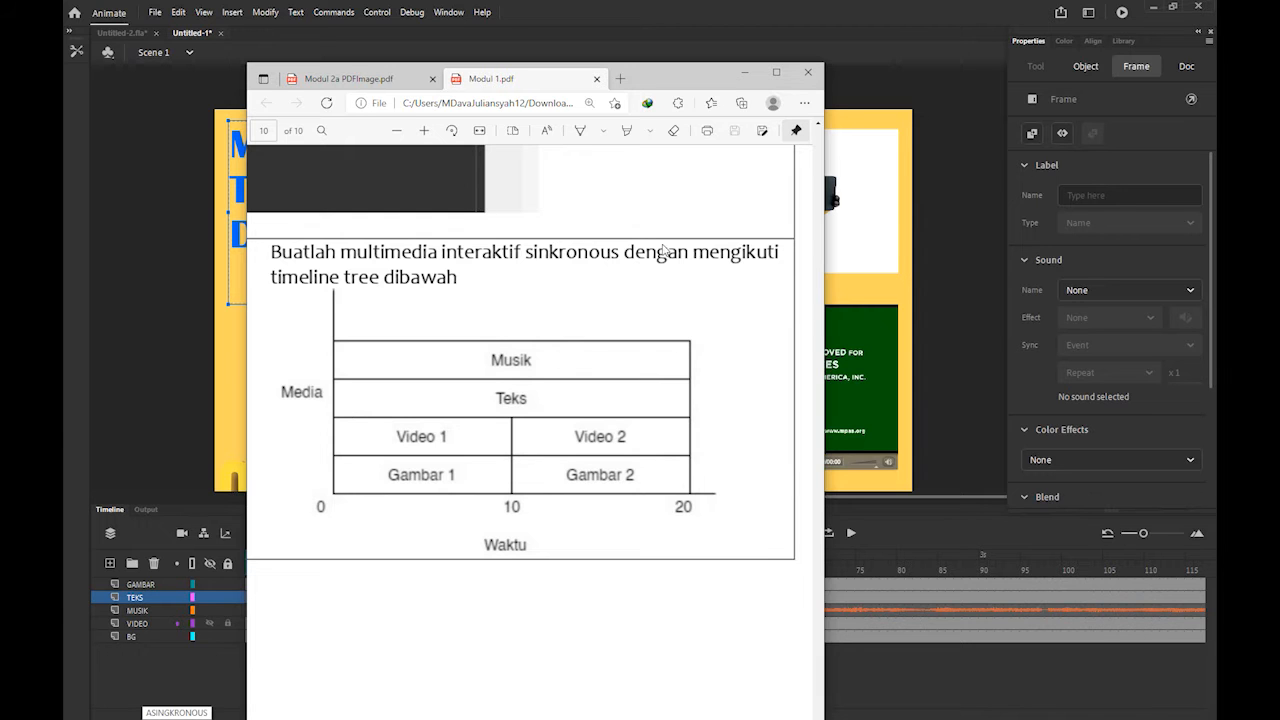
left_click(742, 76)
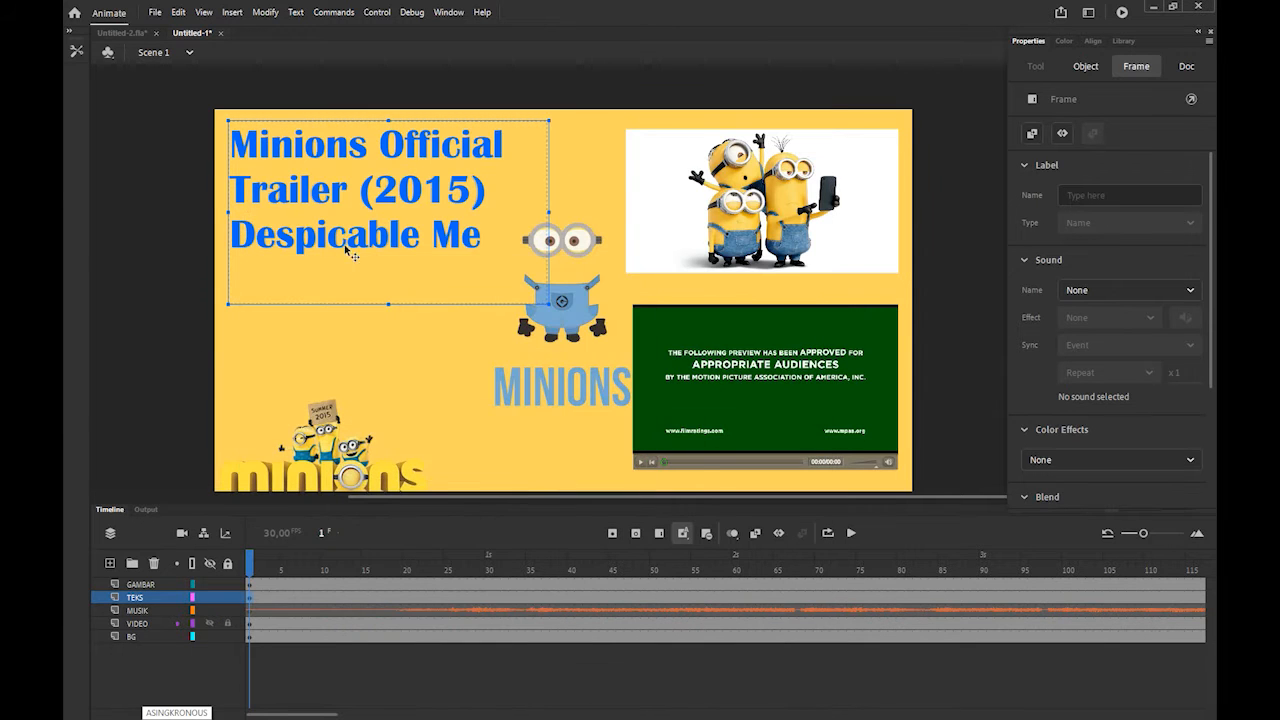
- Open the title text box for editing with the Text tool and examine its text type options, keeping Dynamic Text
left_click(346, 221)
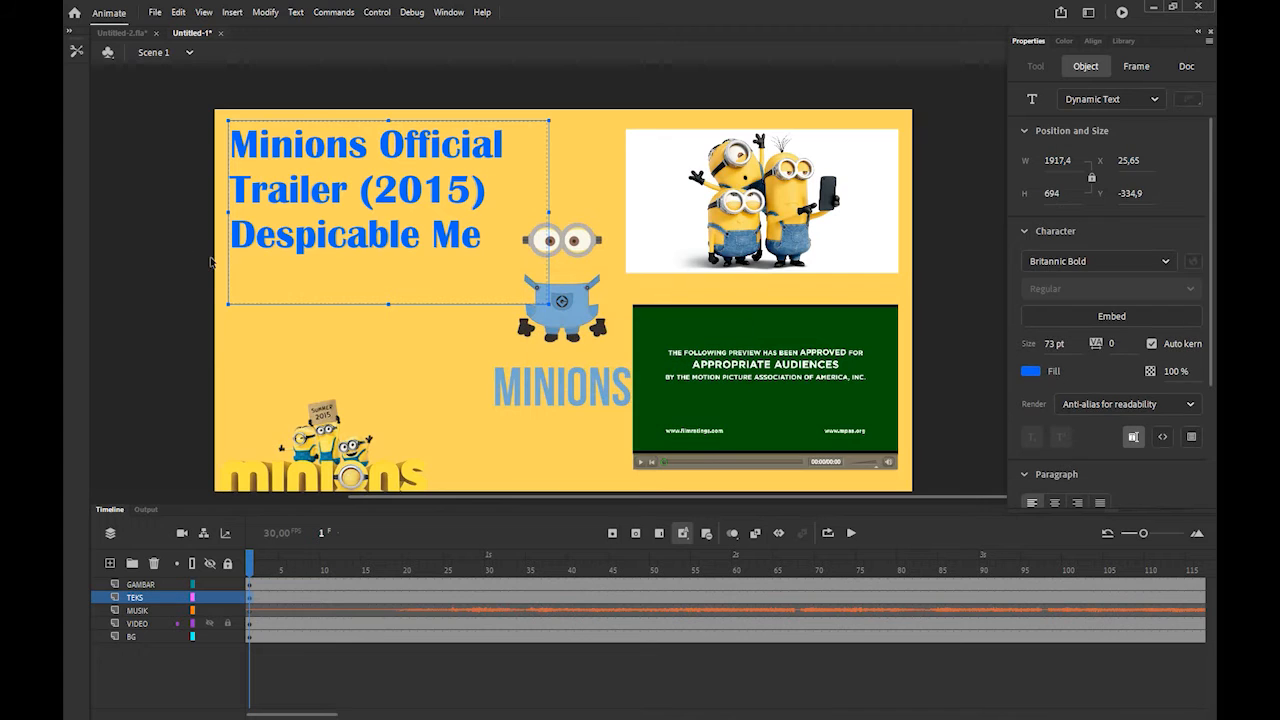
left_click(84, 59)
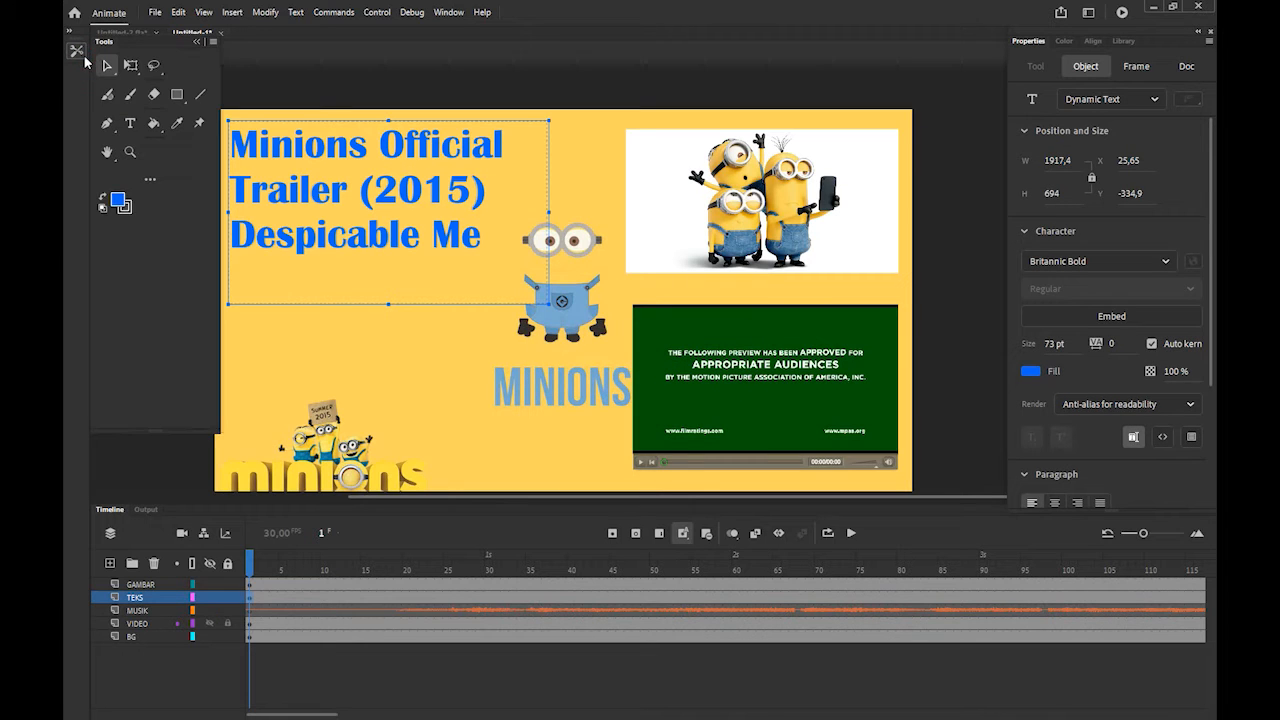
left_click(131, 123)
left_click(244, 238)
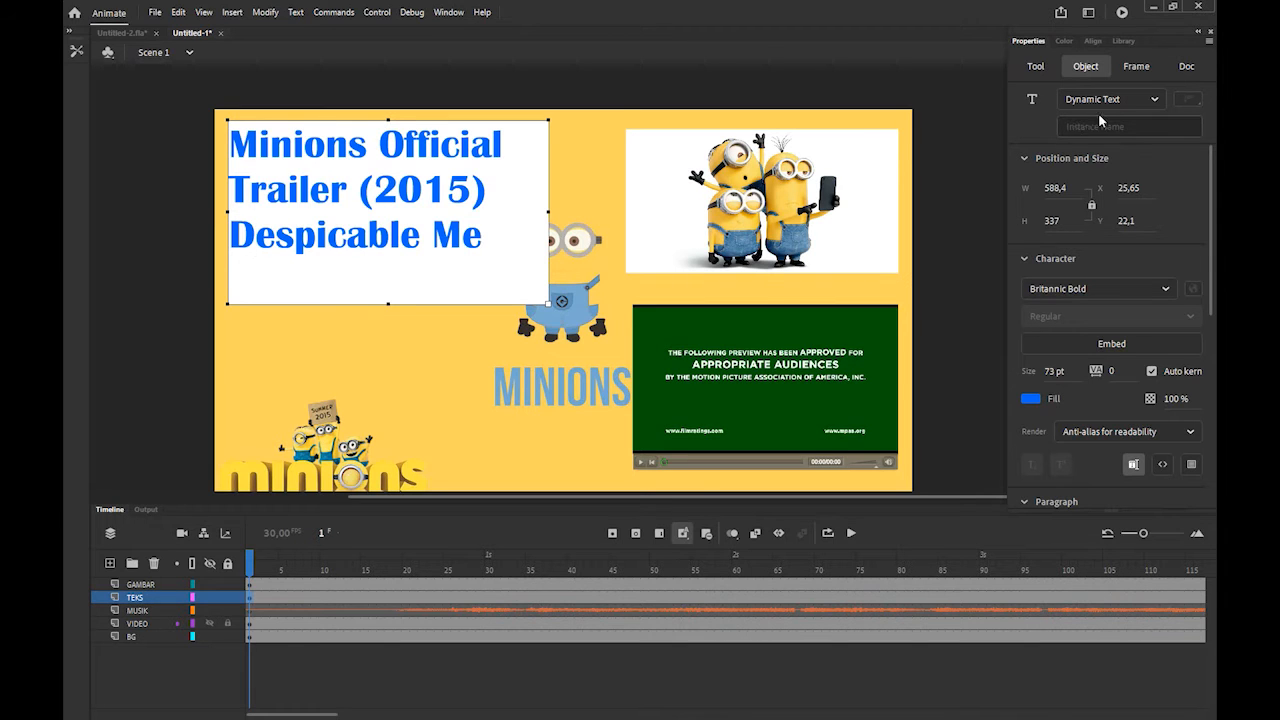
left_click(1153, 104)
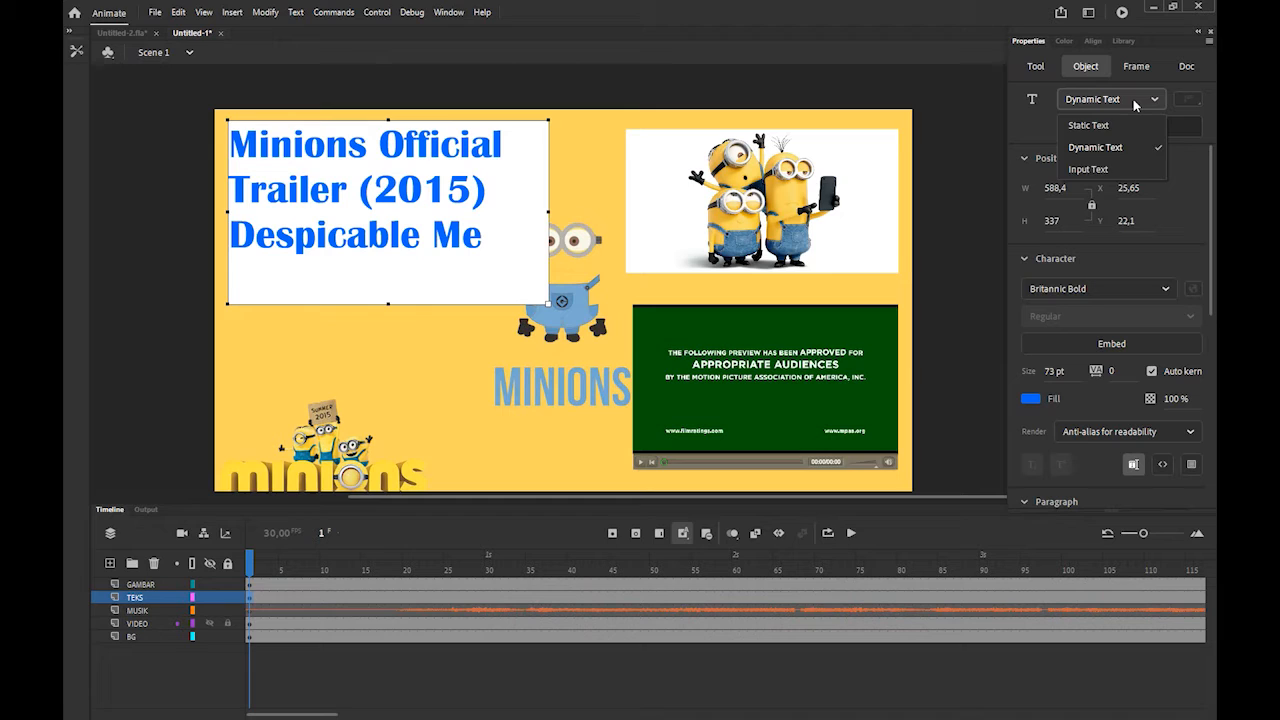
left_click(1113, 95)
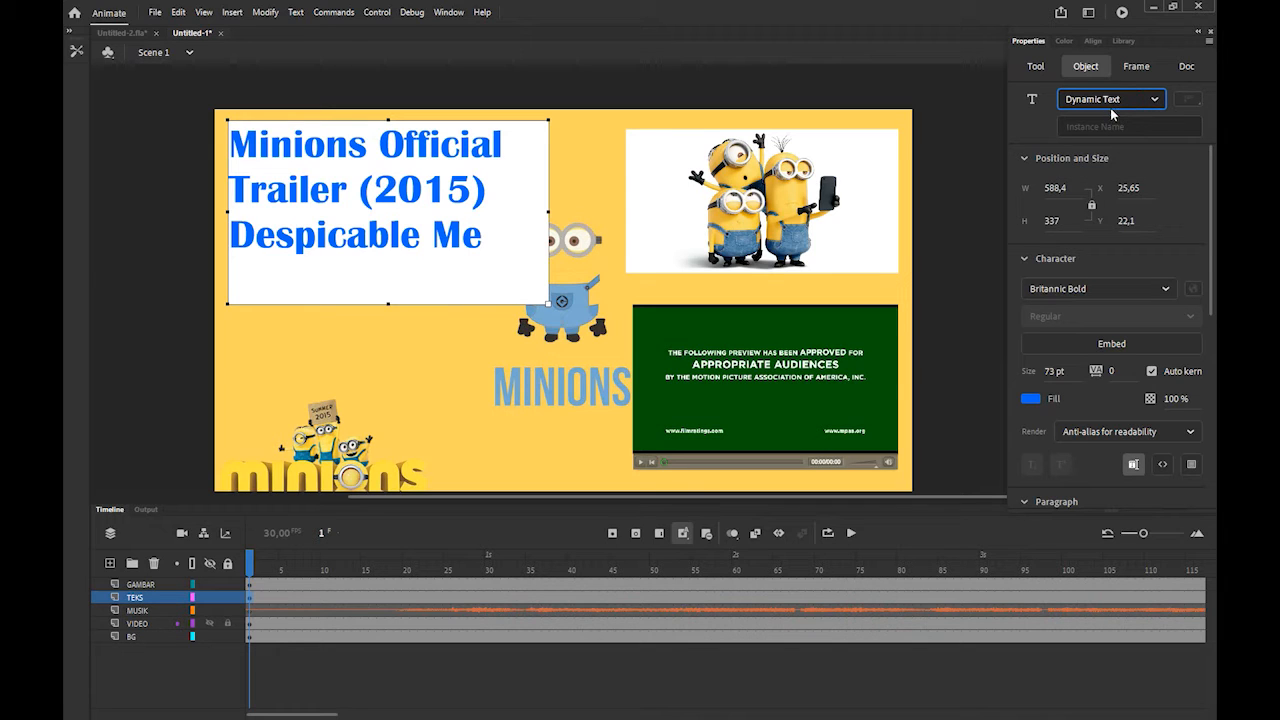
left_click(1110, 104)
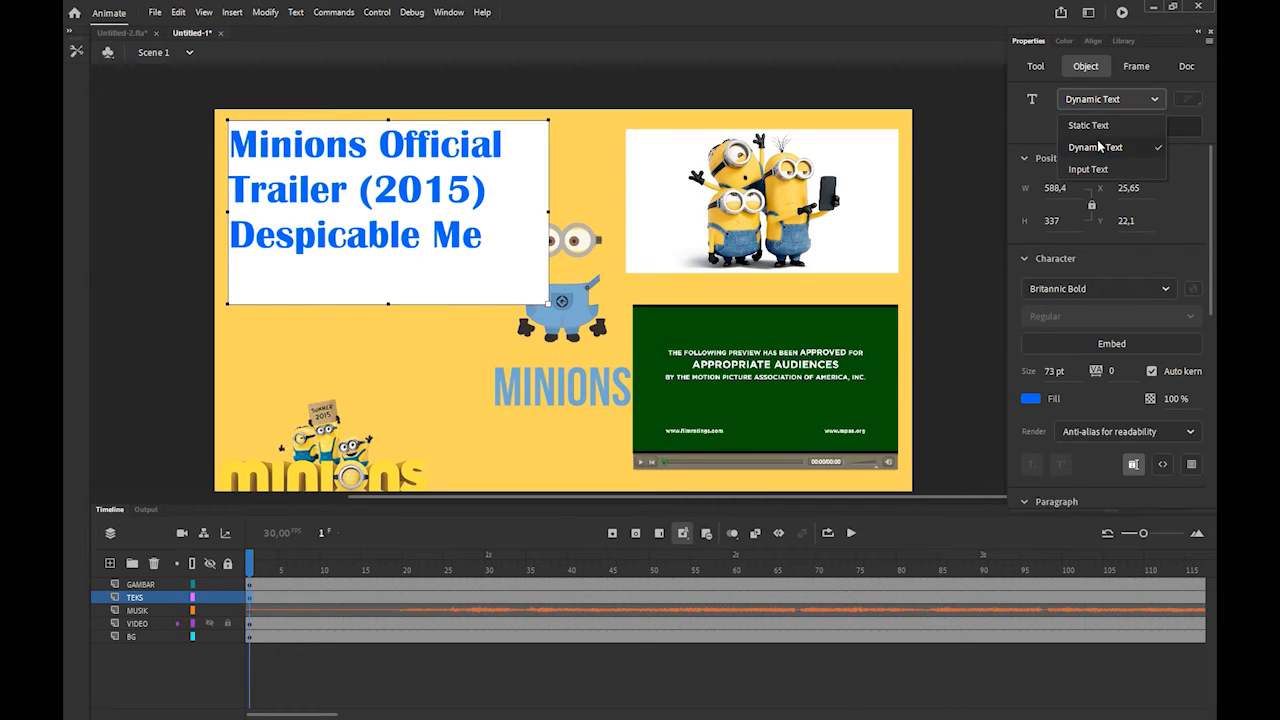
left_click(1097, 147)
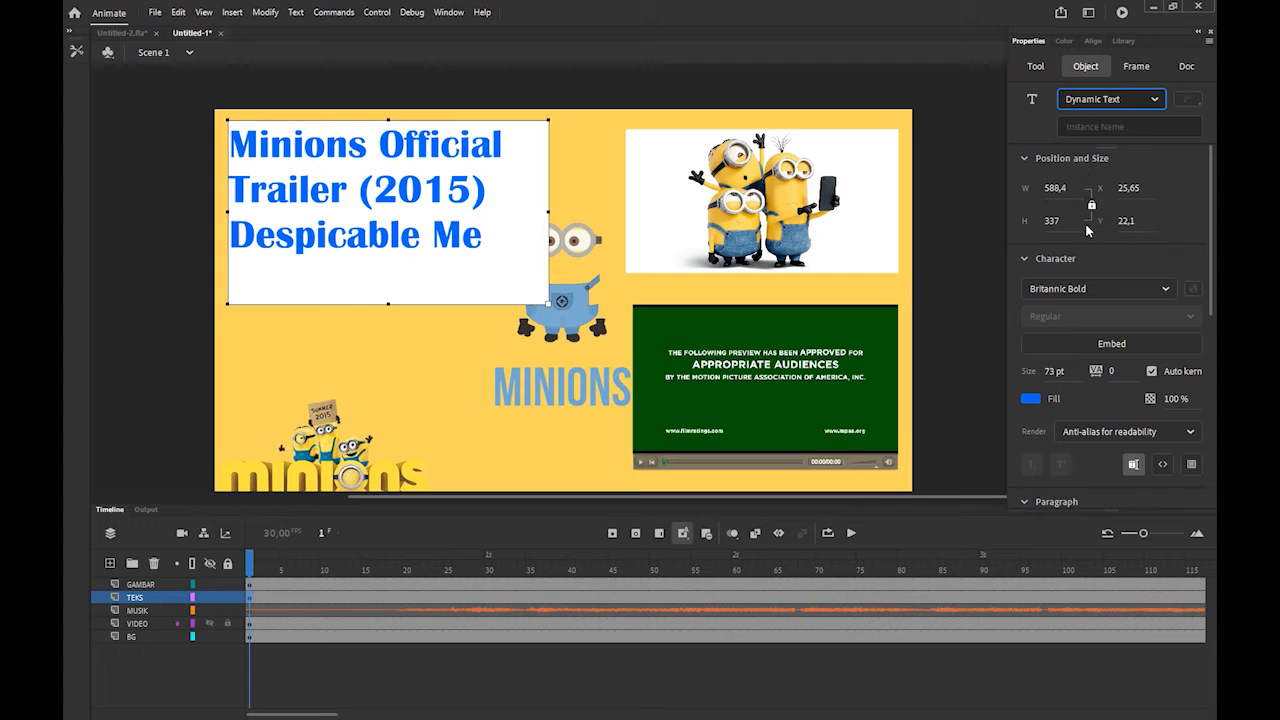
- Examine the title text's font choices and character settings without changing them, then leave text editing
left_click(1166, 292)
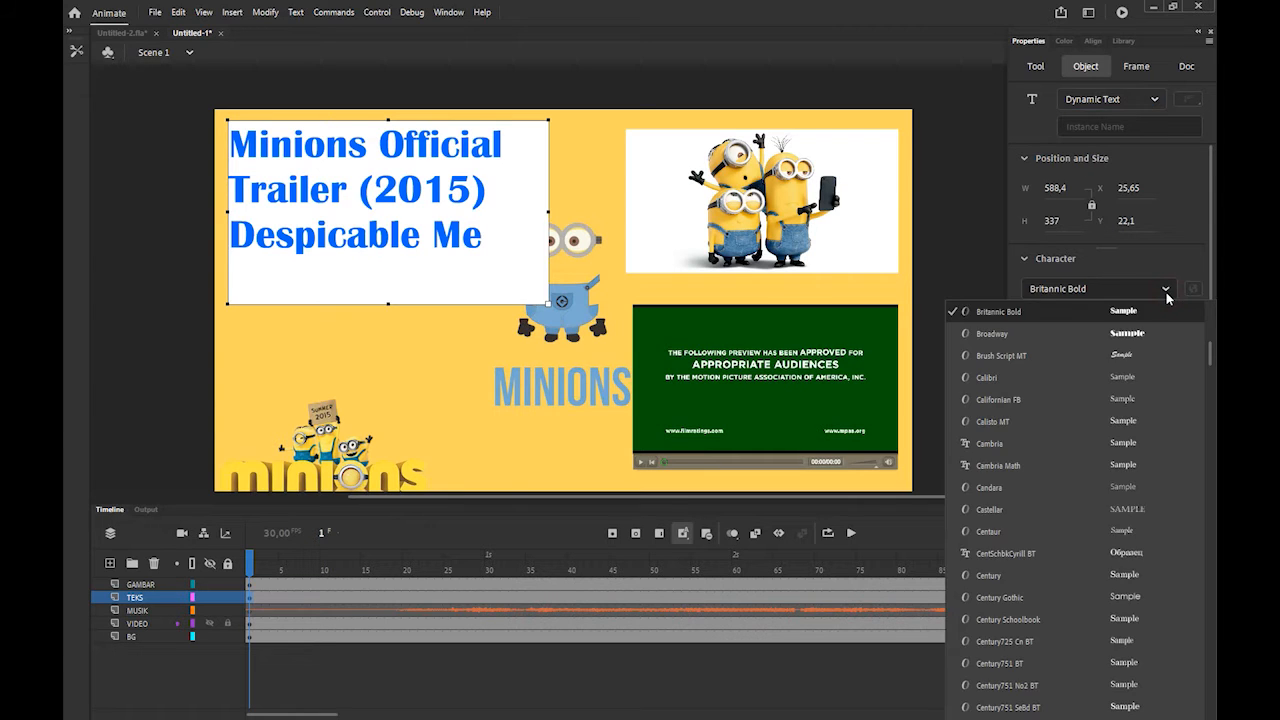
left_click(1166, 292)
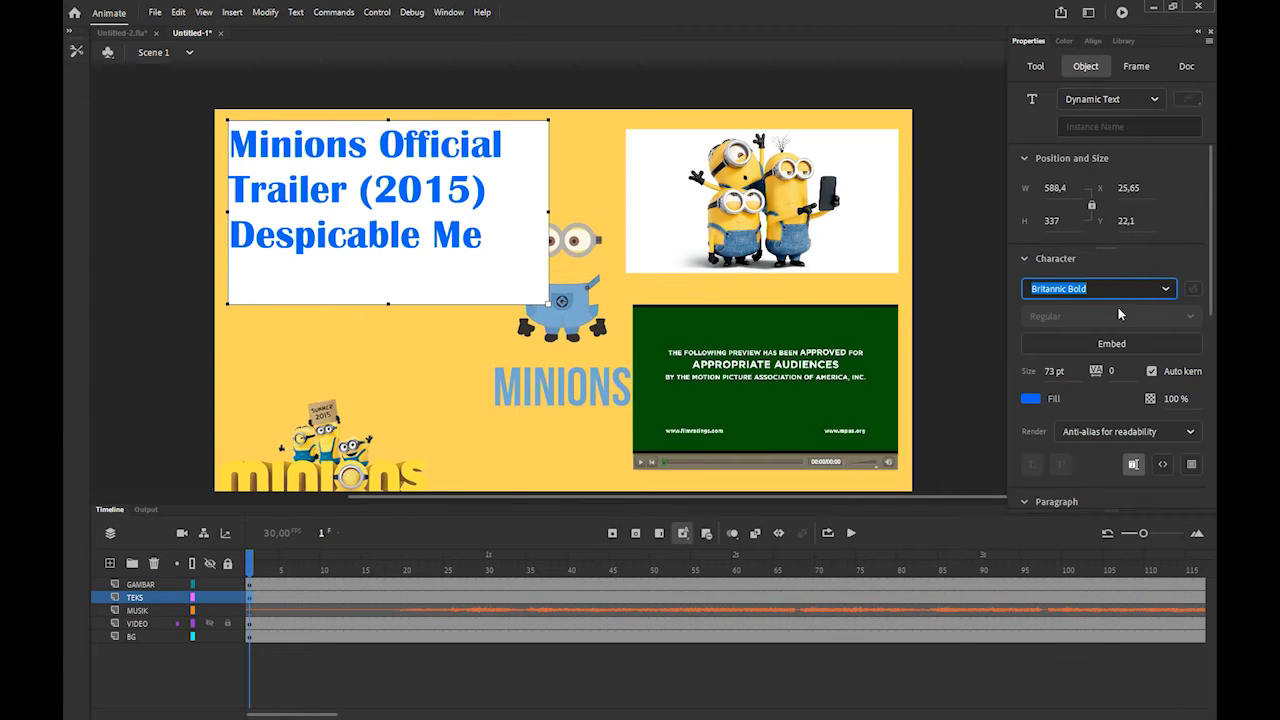
left_click(1166, 288)
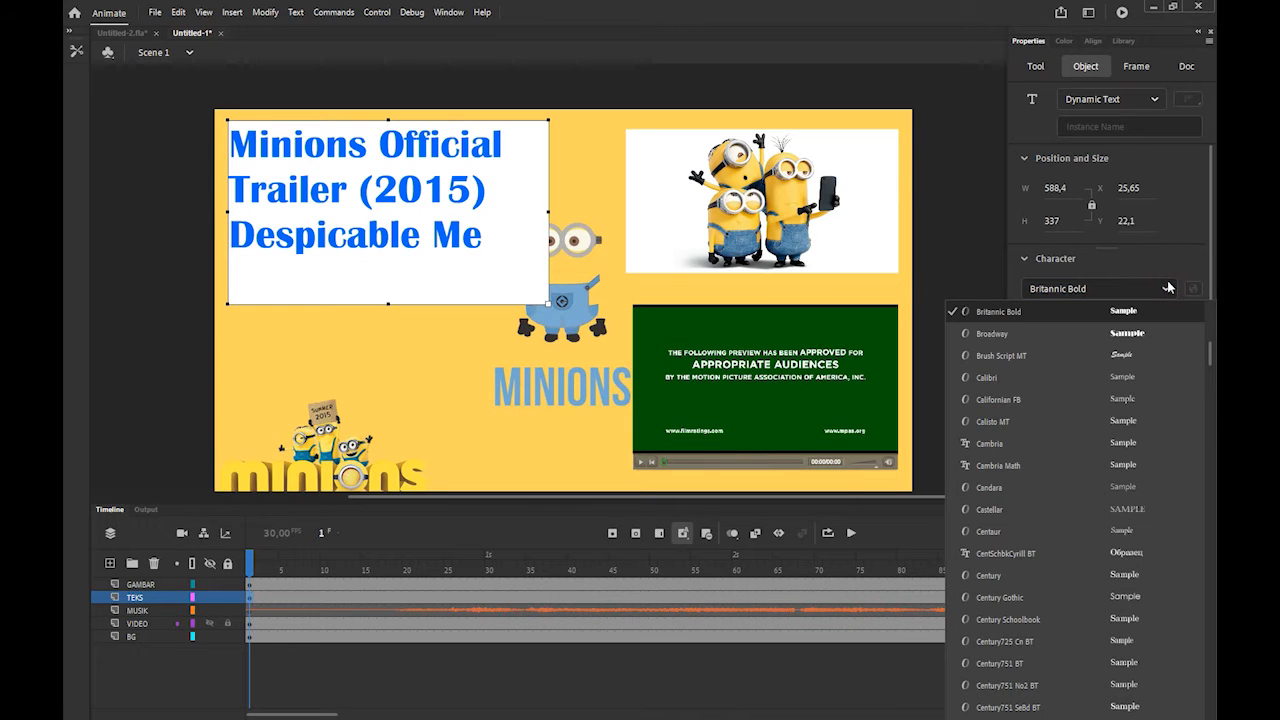
left_click(1167, 288)
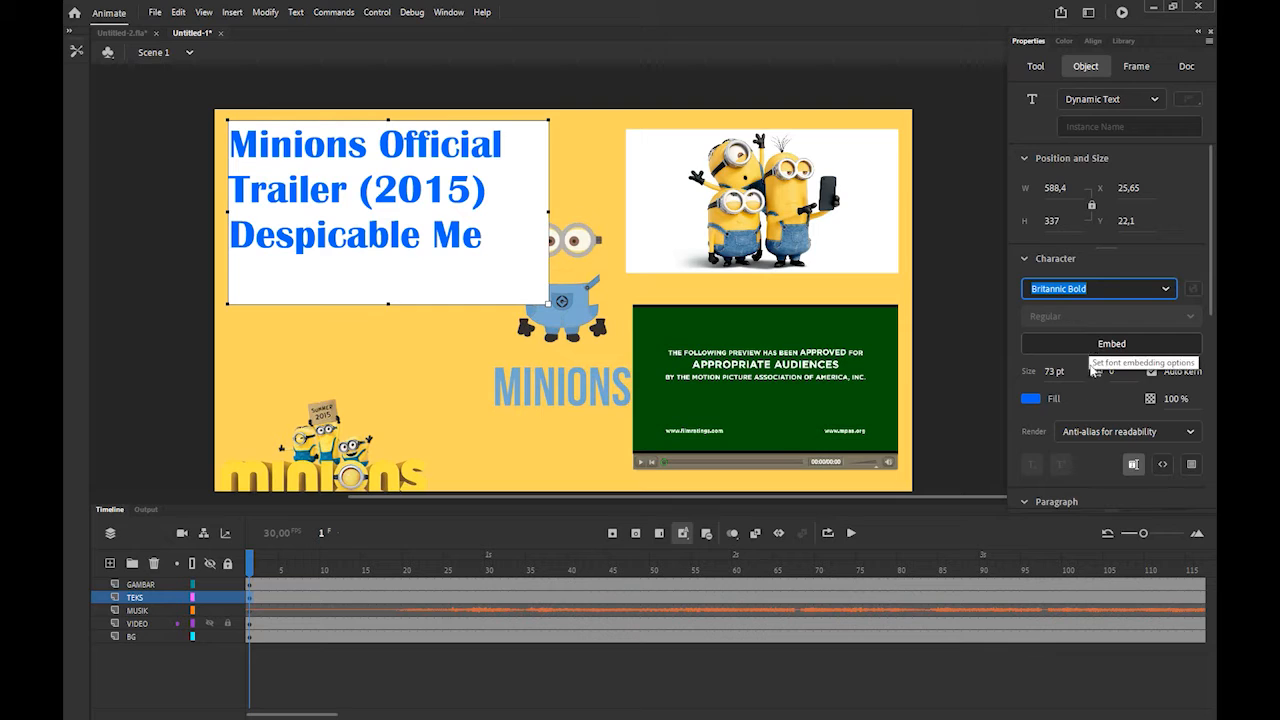
left_click(1064, 407)
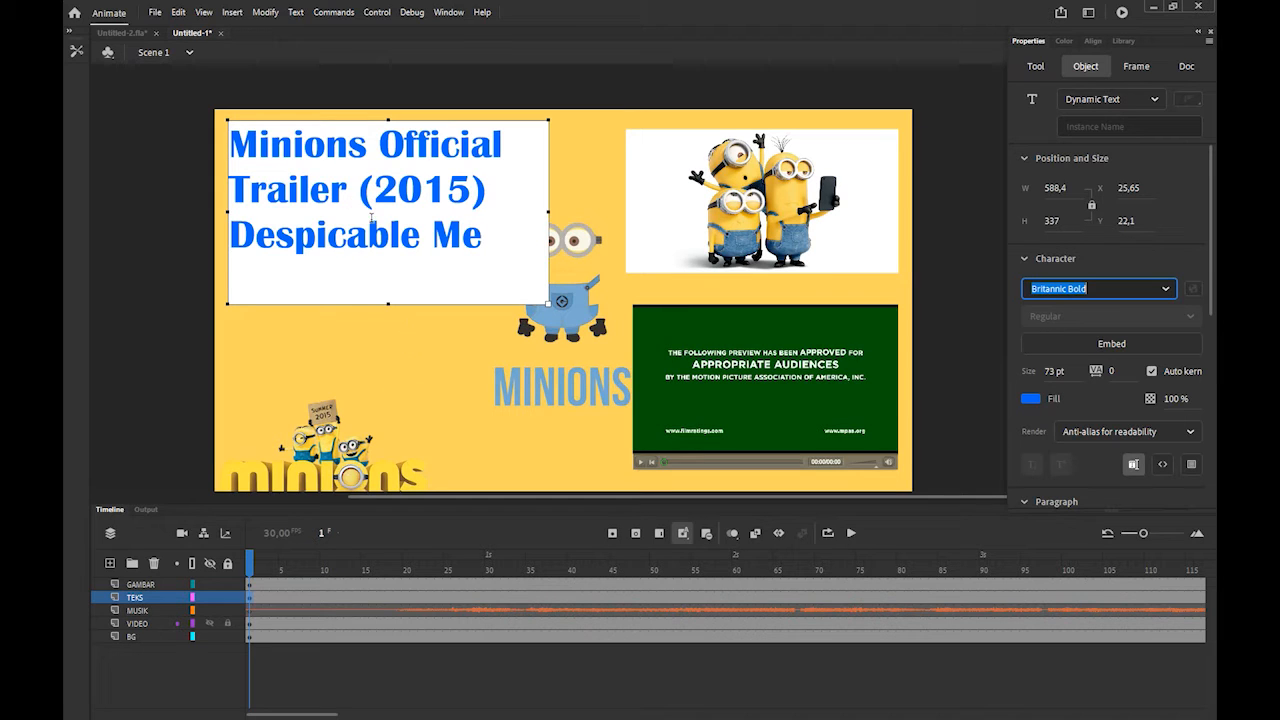
left_click(366, 326)
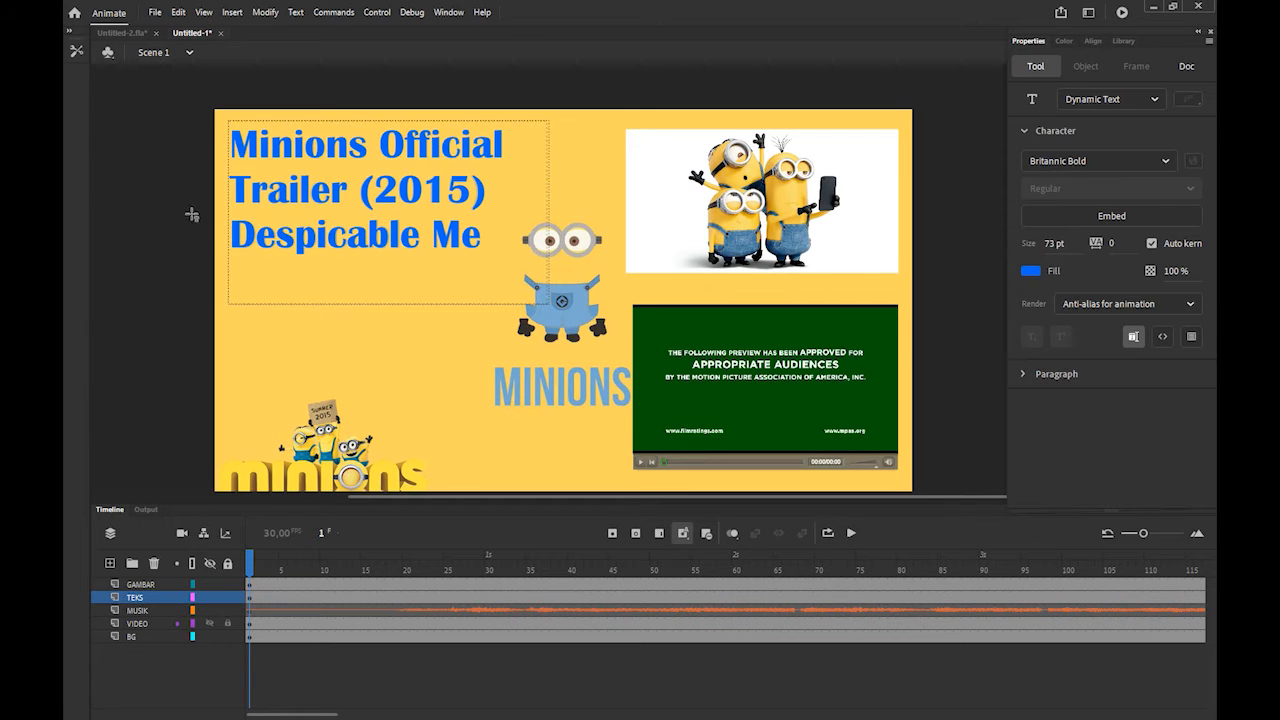
- Inspect the TEKS layer's keyframes at frames 1 and 600, then return to the start of the timeline
left_click(258, 599)
left_click_drag(297, 714, 746, 716)
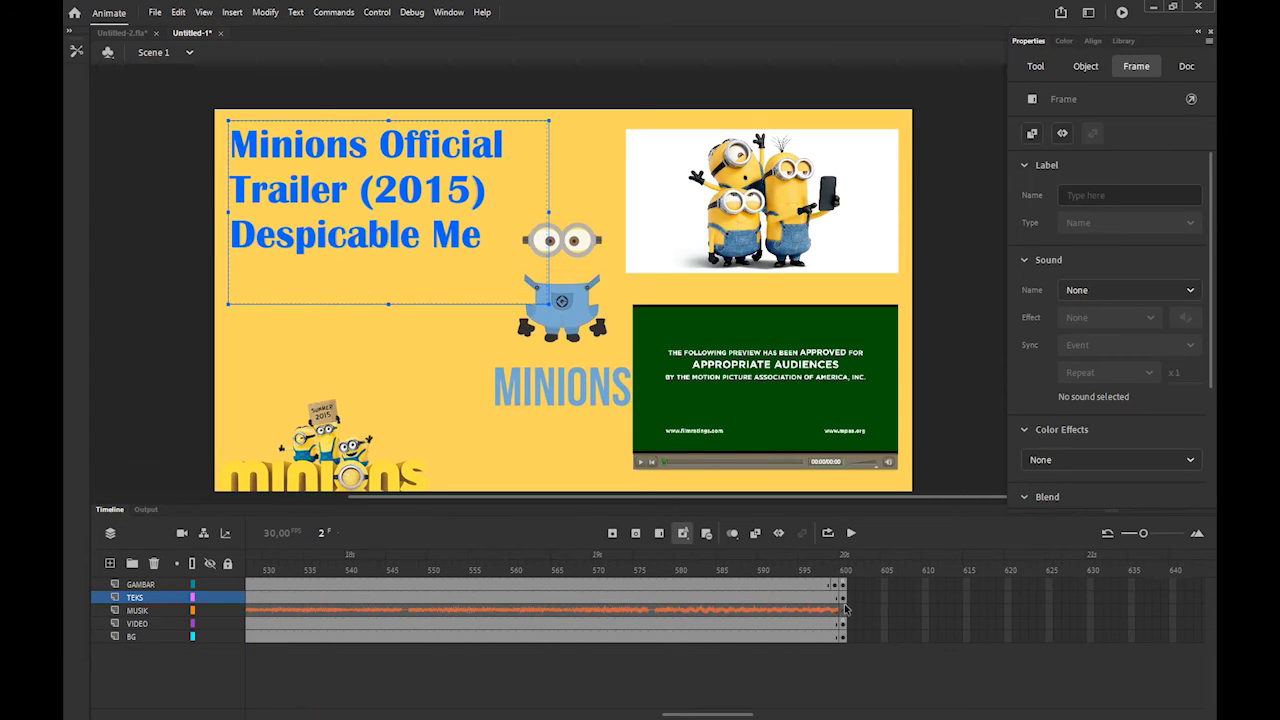
left_click(844, 610)
left_click(843, 598)
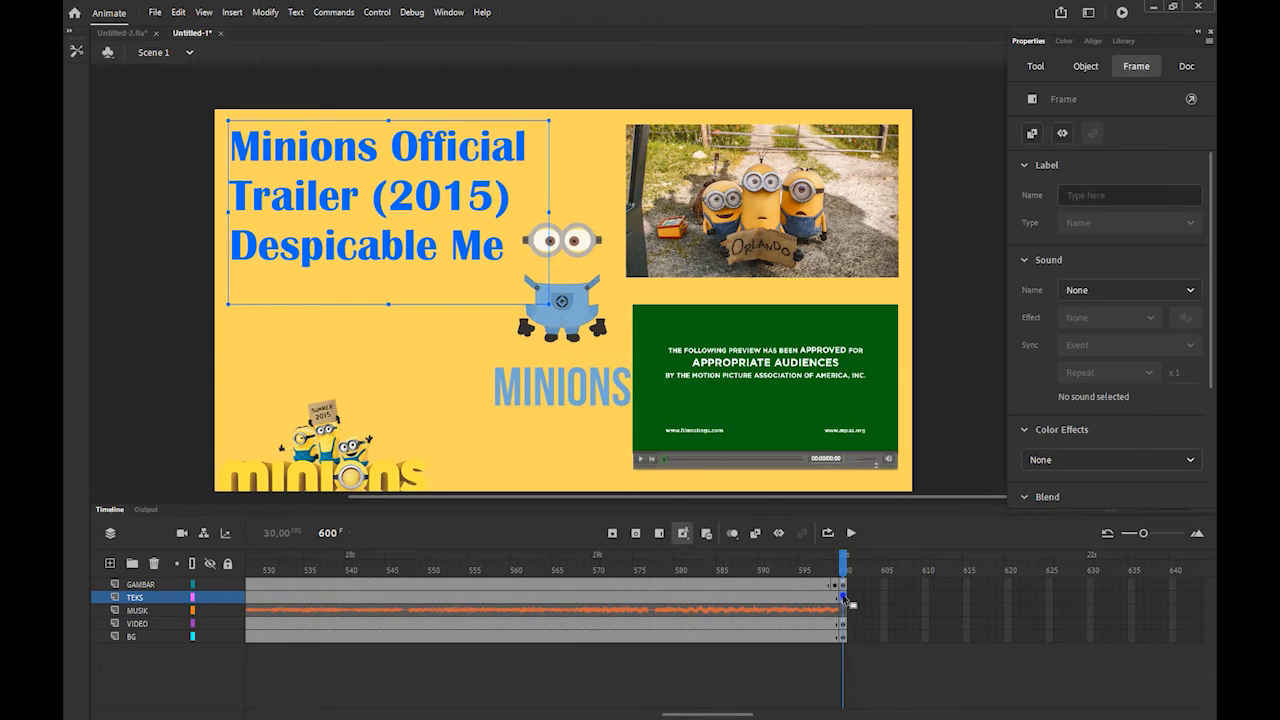
right_click(843, 598)
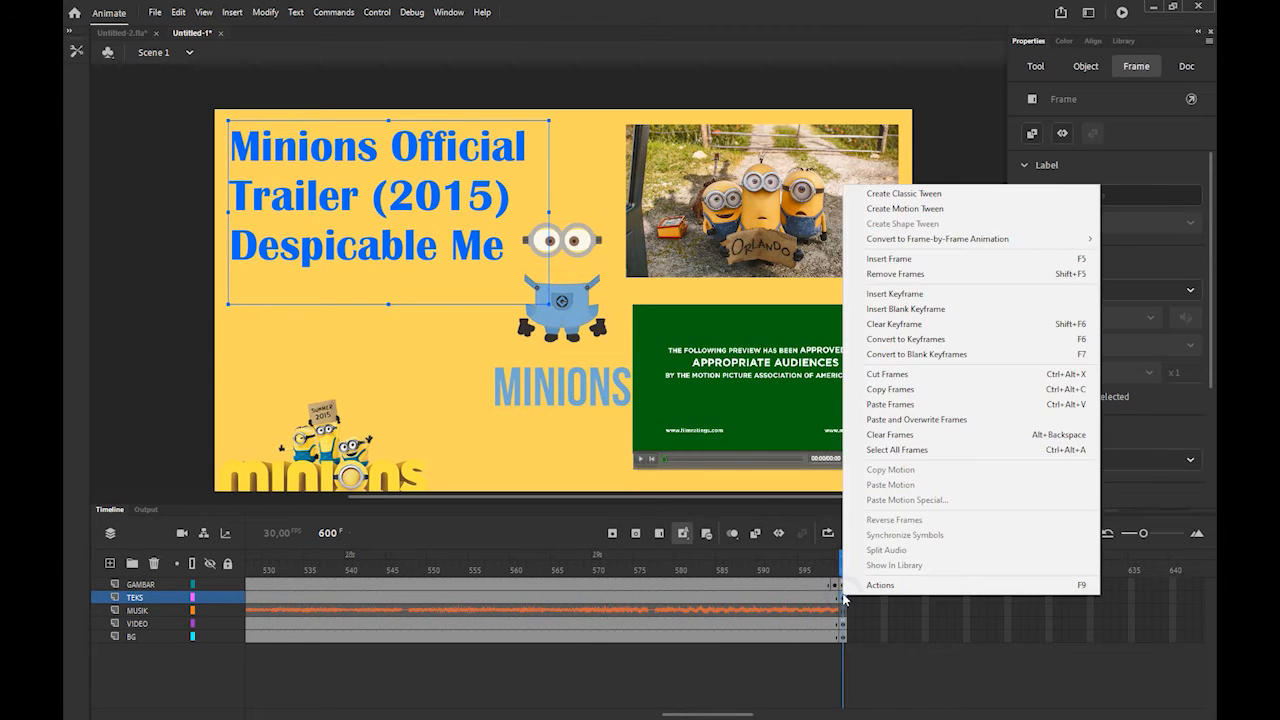
left_click(755, 703)
left_click_drag(717, 711, 295, 714)
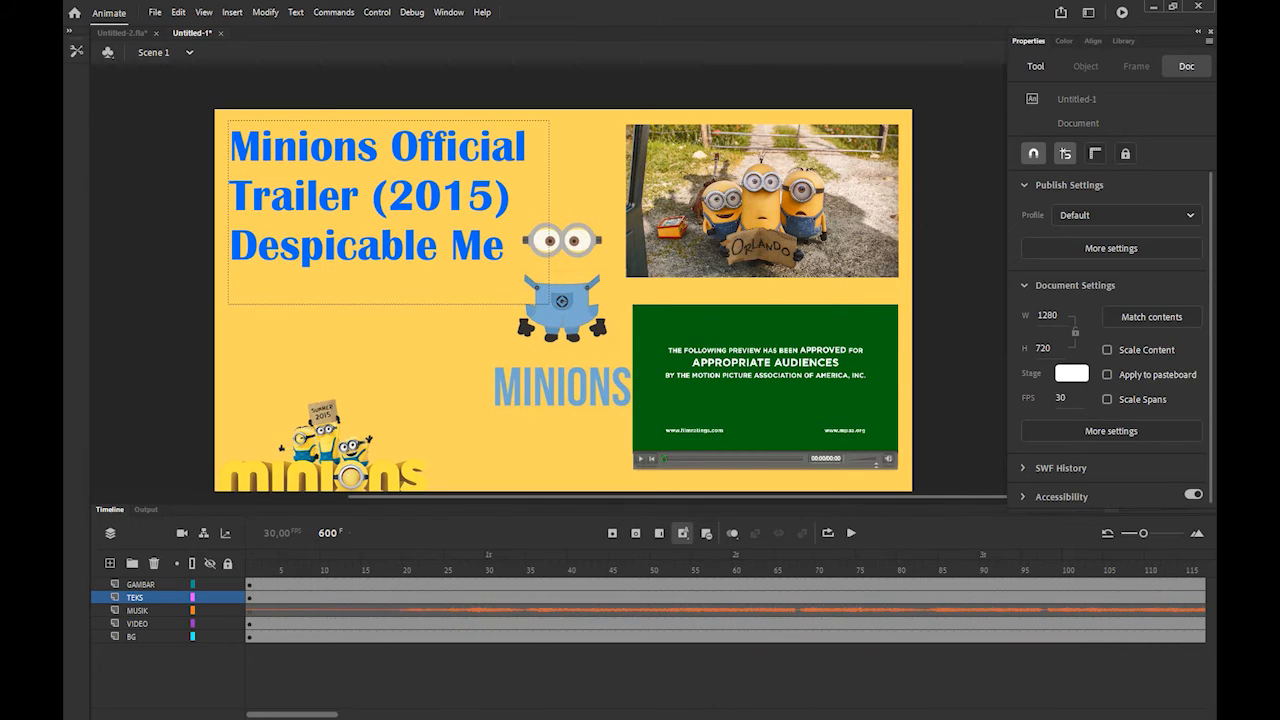
- Select the VIDEO layer and check the timing of Video 1 and Video 2 in the PDF's timeline tree, then return to Animate
left_click(155, 622)
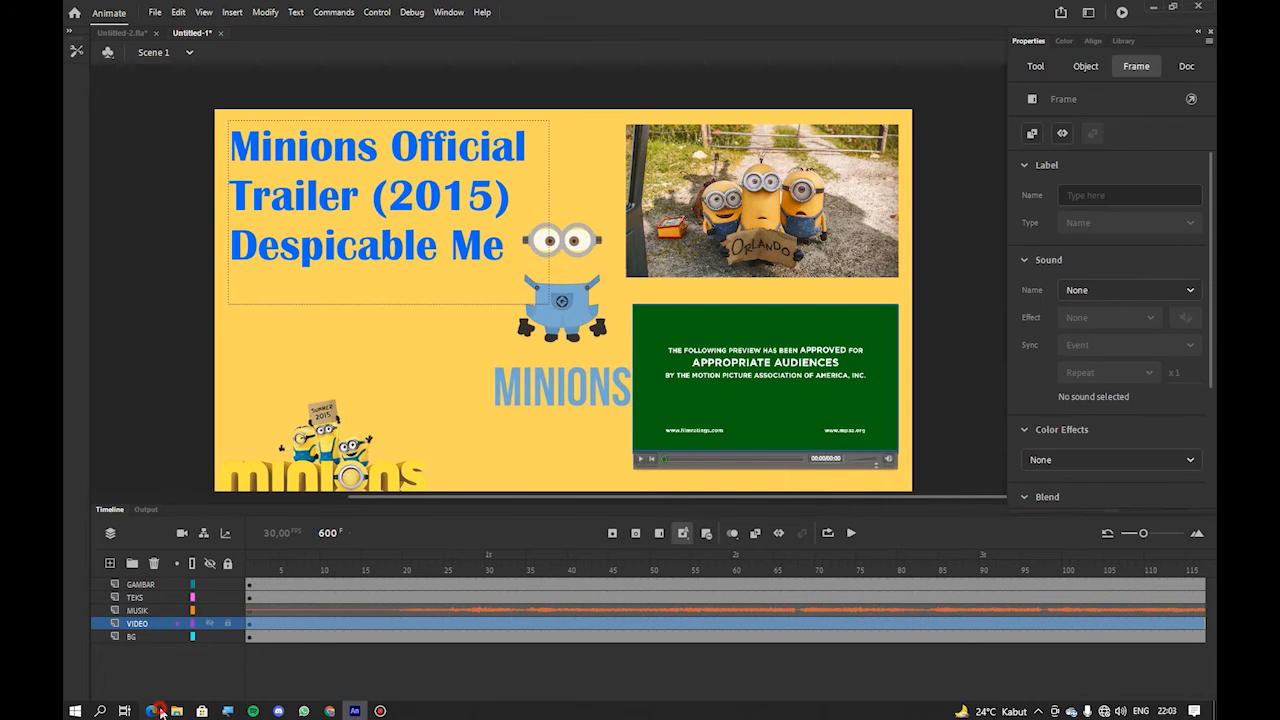
left_click(158, 711)
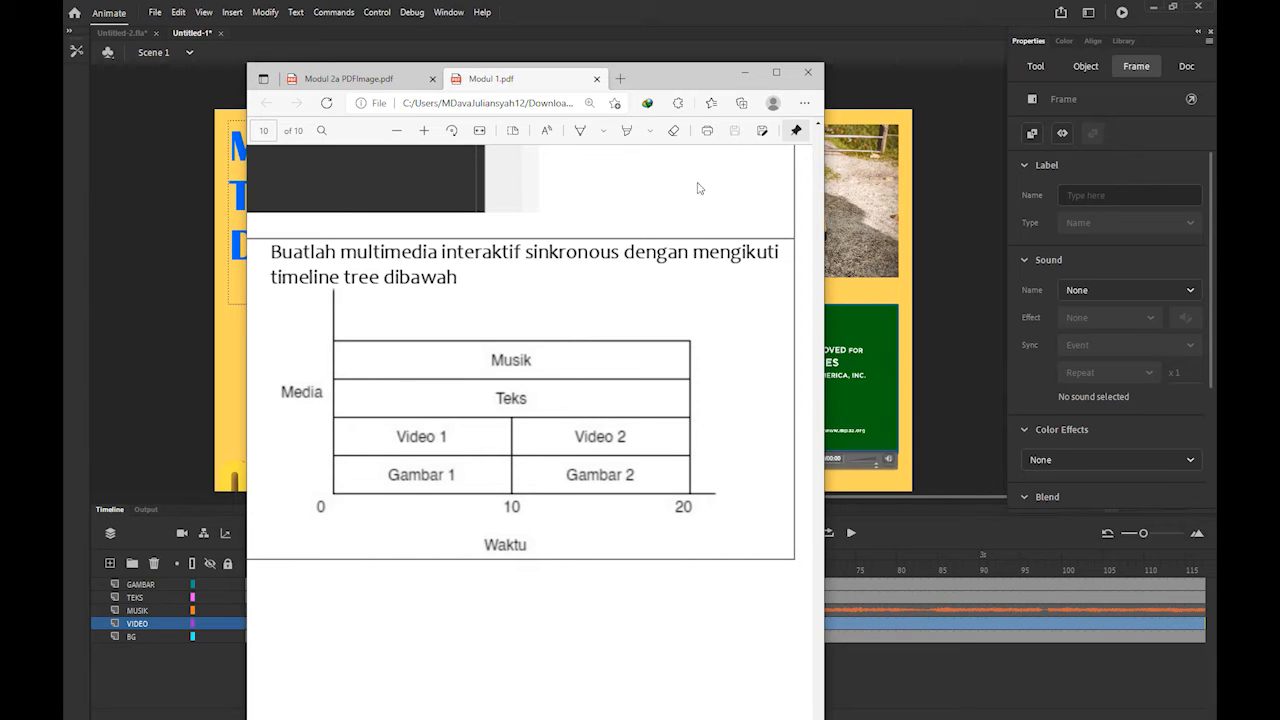
left_click(744, 72)
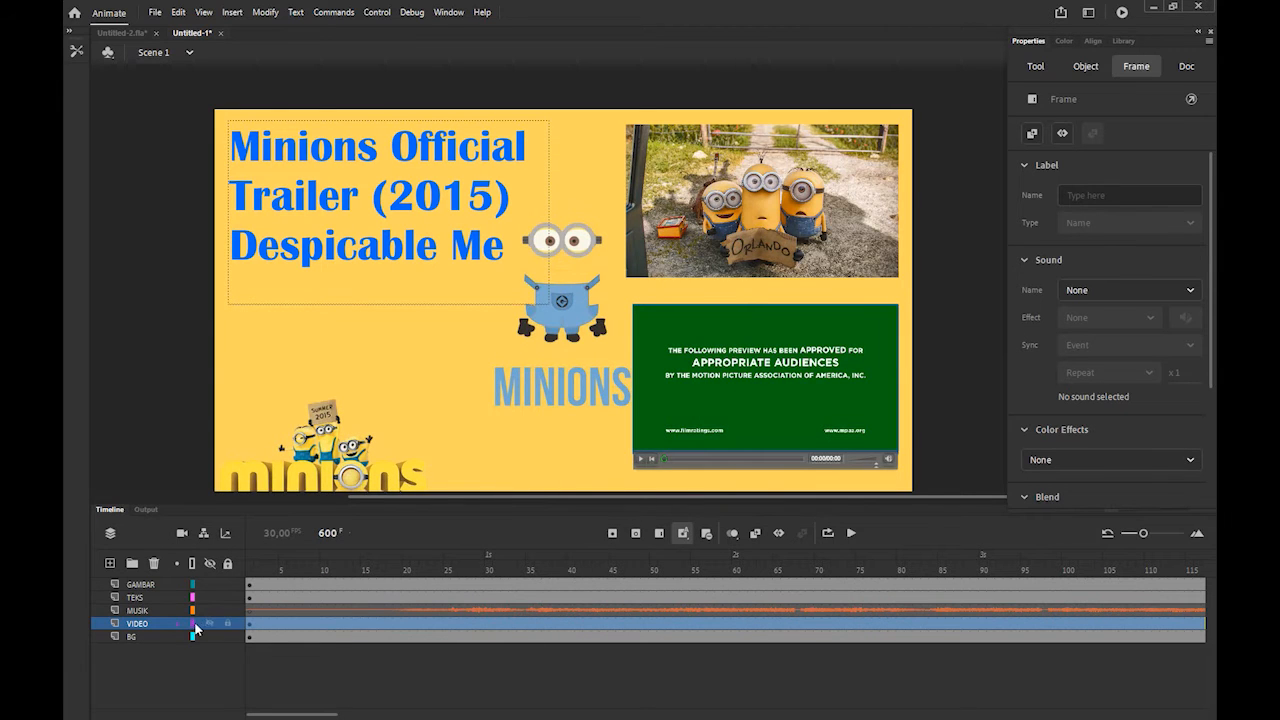
- Start a video import on frame 1 of the VIDEO layer and select "Minions Official Trailer #1 (2015) - Despicable Me Prequel HD.mp4" in the ASINGKRONOUS folder
left_click(248, 632)
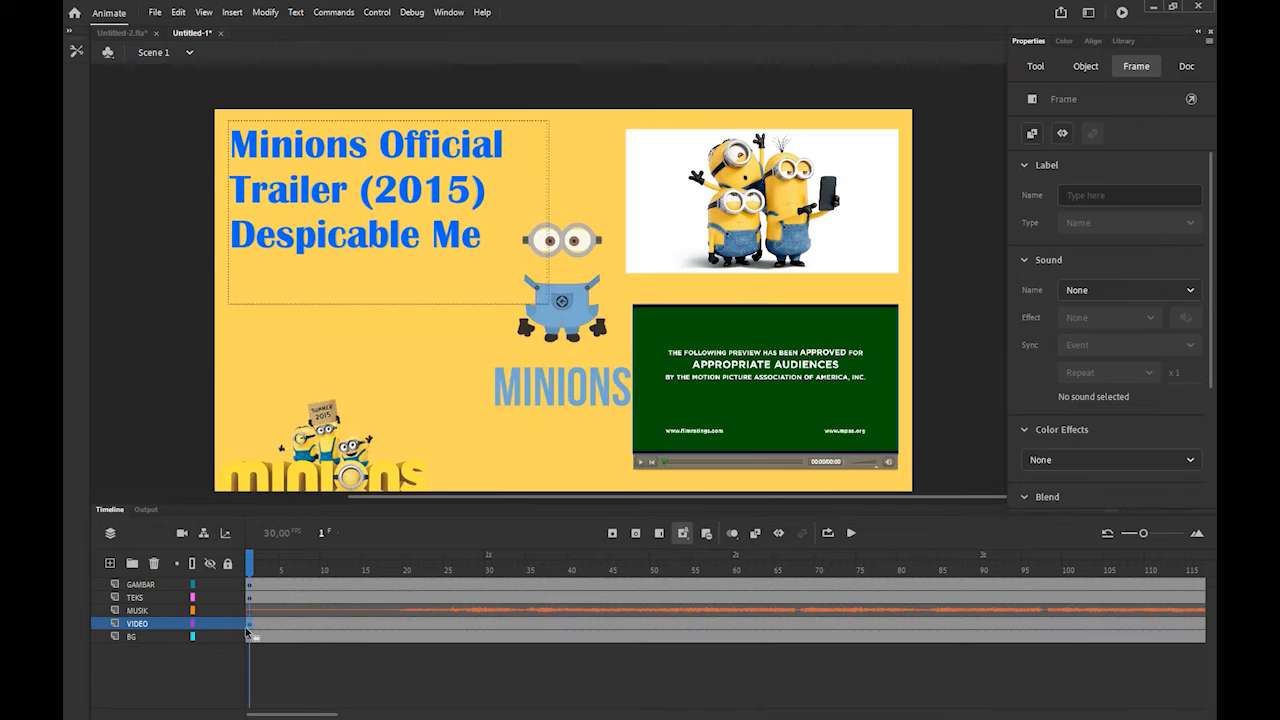
left_click(155, 12)
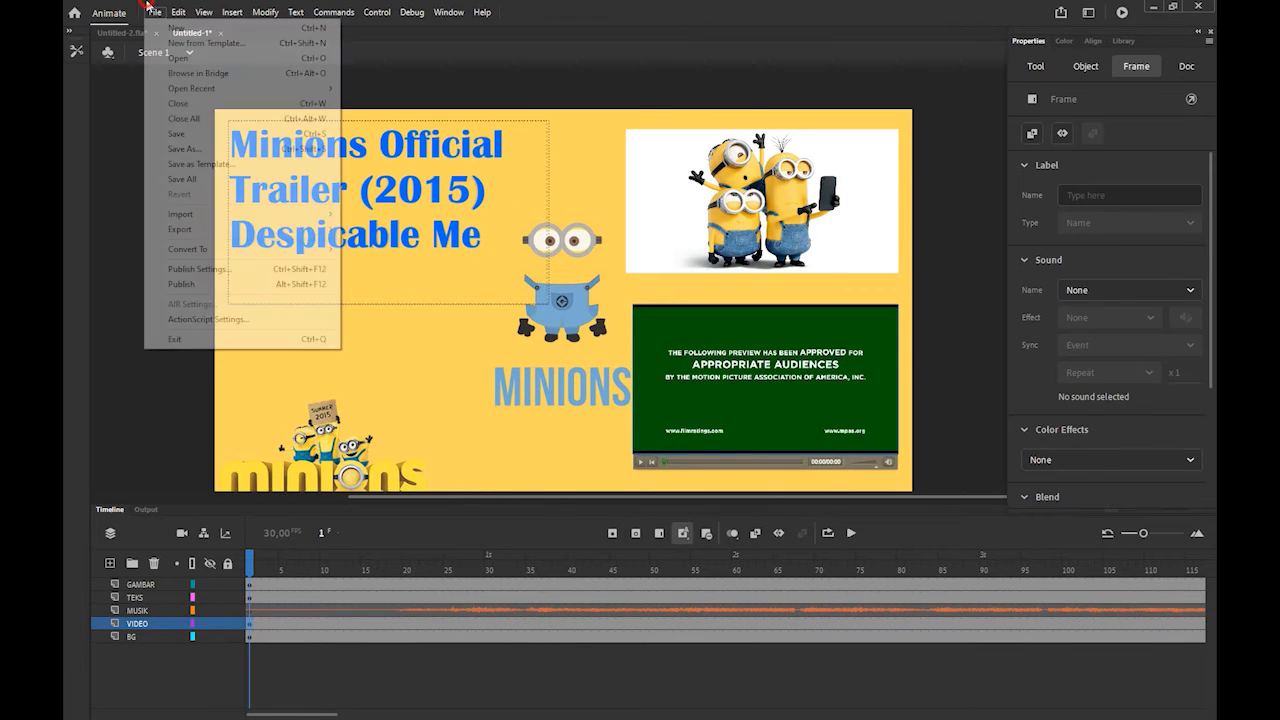
mouse_move(205, 214)
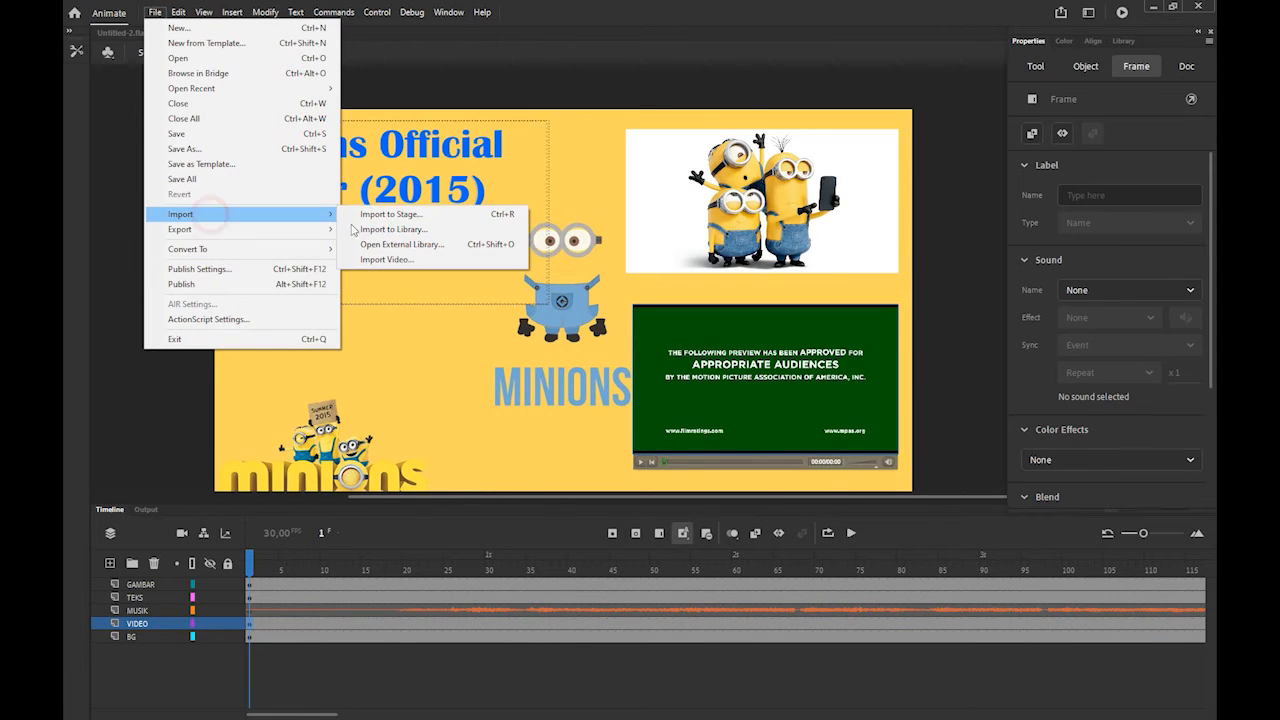
left_click(408, 266)
left_click(199, 344)
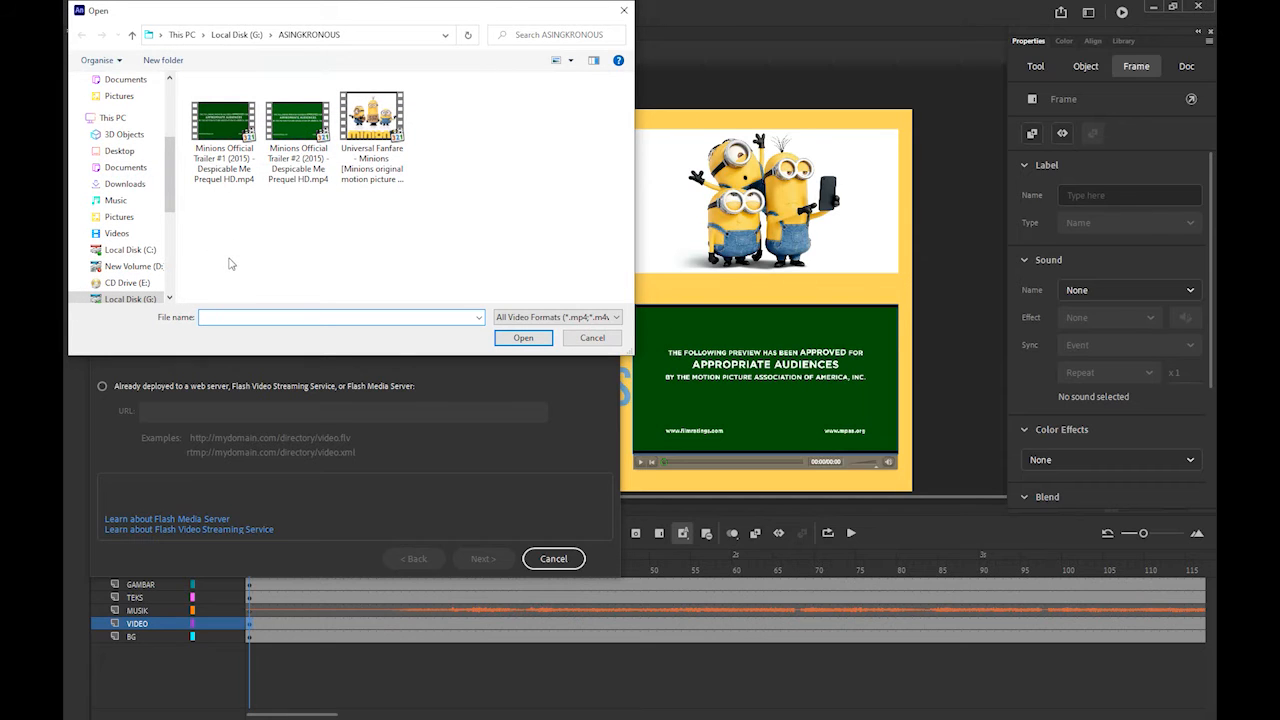
left_click(224, 168)
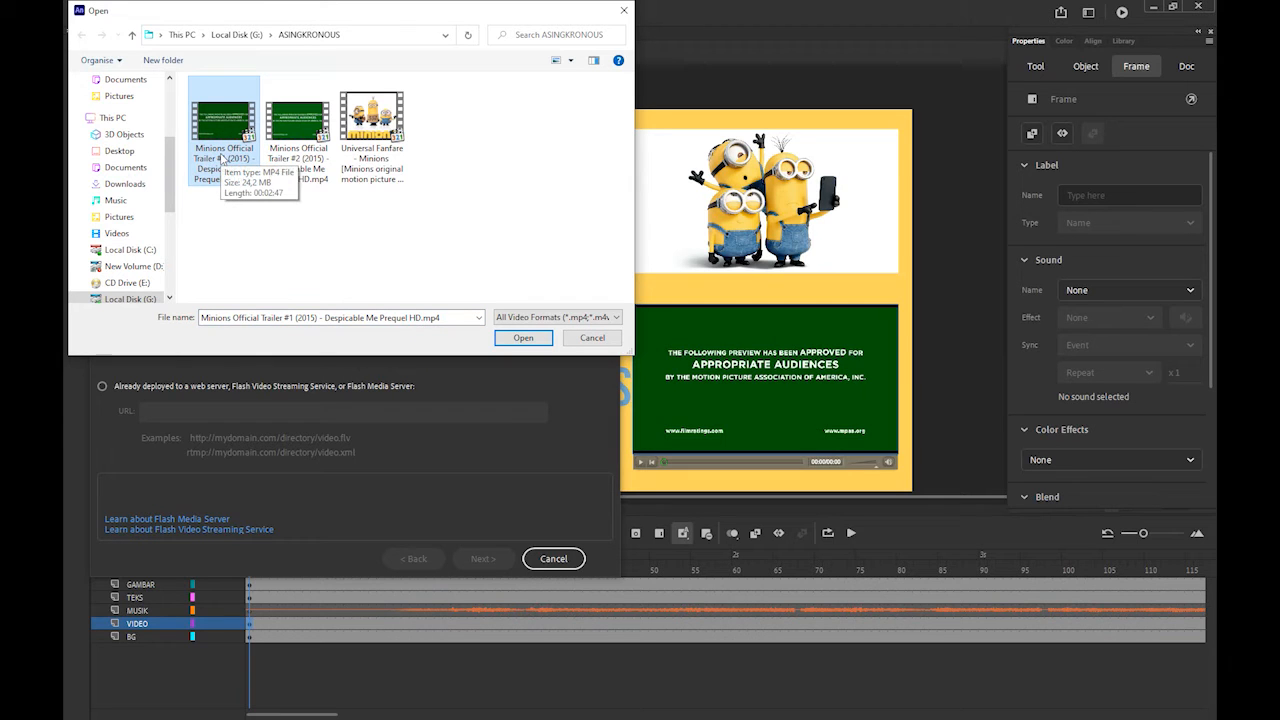